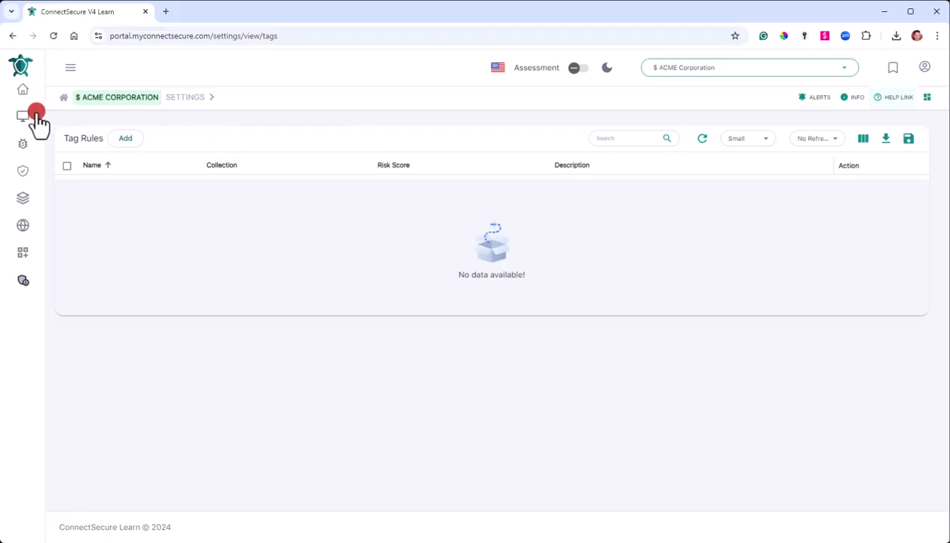
pyautogui.click(67, 285)
pyautogui.click(68, 285)
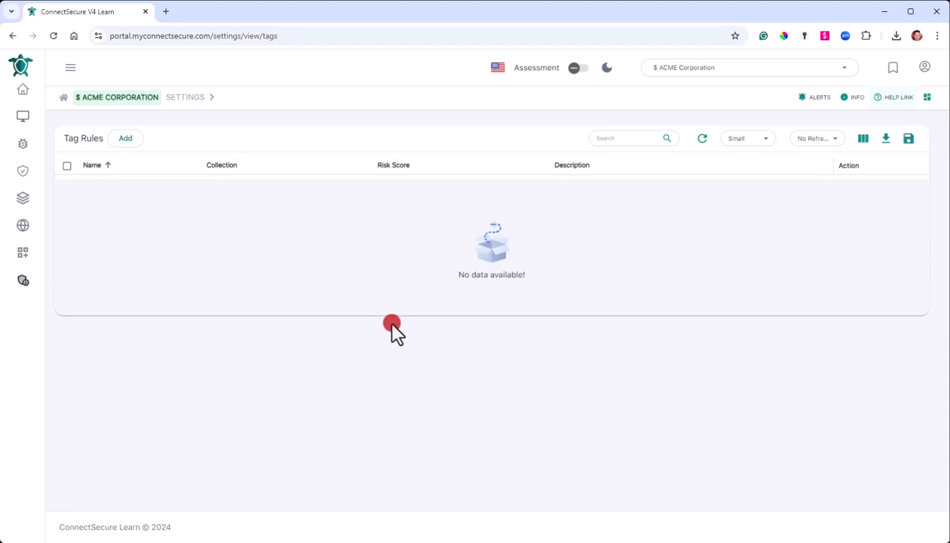
# Open the list of all assets for ACME Corporation.
pyautogui.moveTo(26, 96)
pyautogui.click(34, 117)
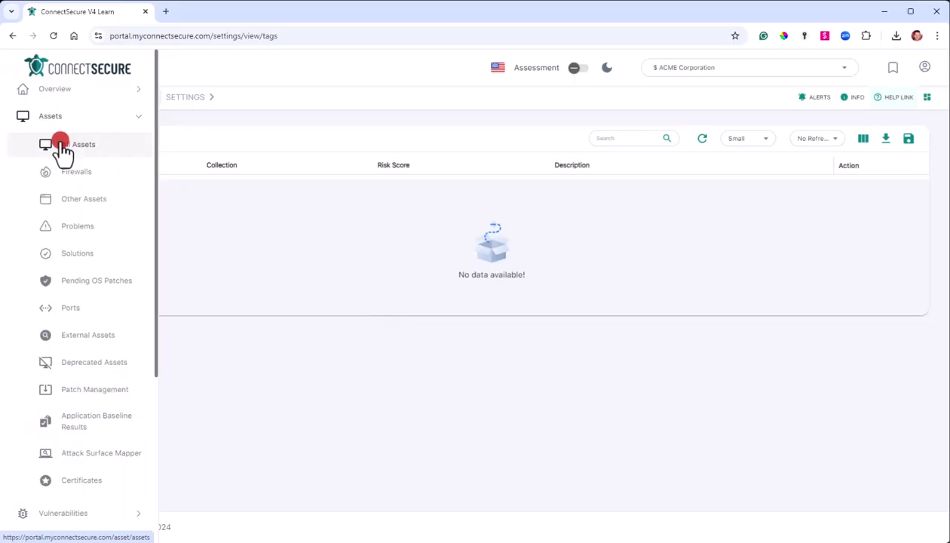
pyautogui.click(61, 151)
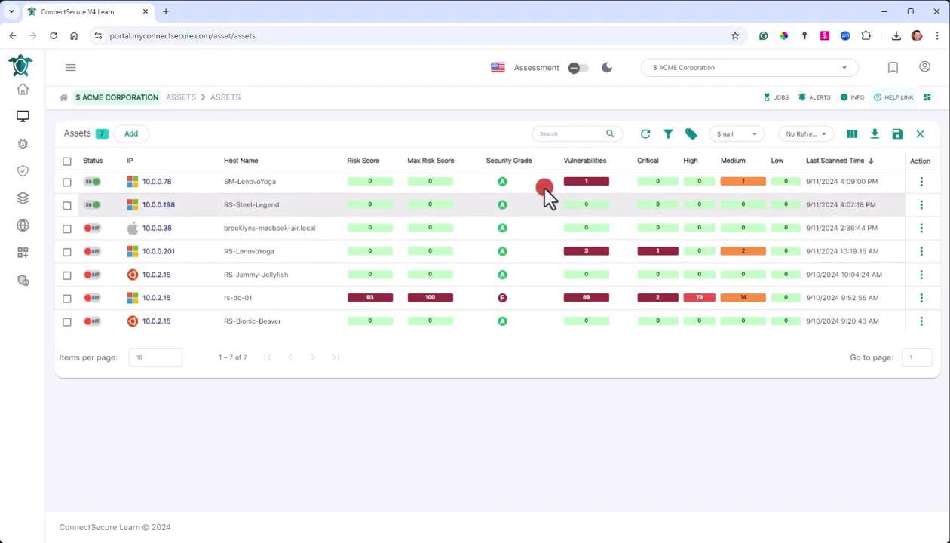
# Add the Auto Tags and Manual Tags columns to the assets list.
pyautogui.click(855, 138)
pyautogui.scroll(-2, 791, 249)
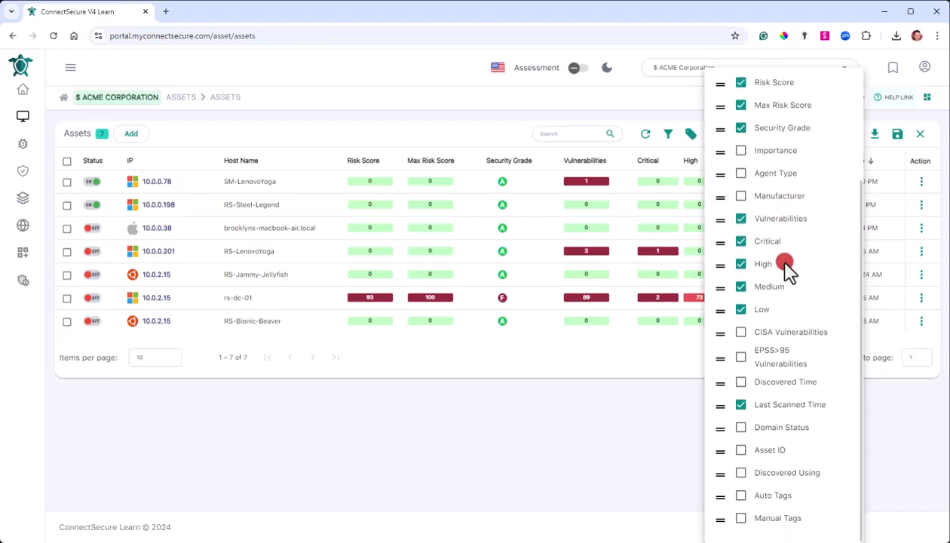
pyautogui.click(740, 495)
pyautogui.click(742, 519)
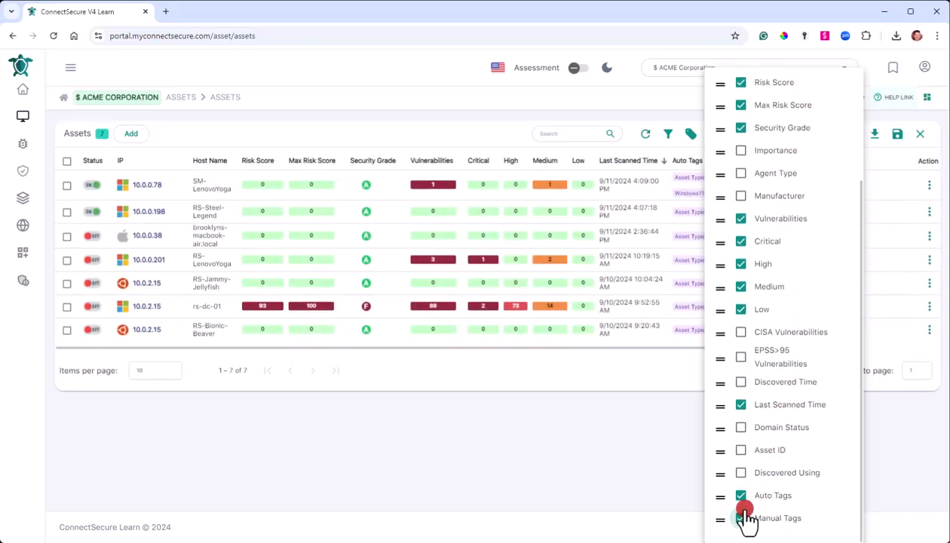
pyautogui.click(634, 453)
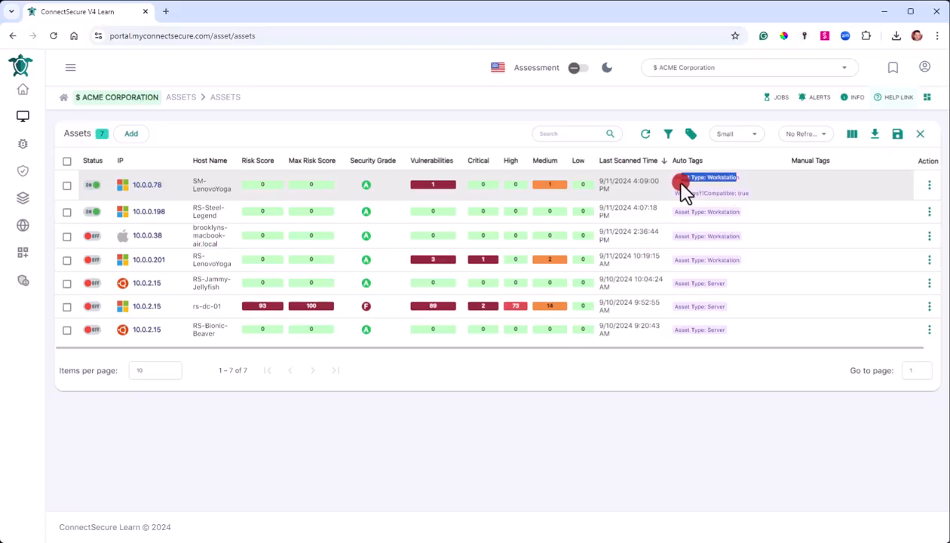
pyautogui.click(699, 184)
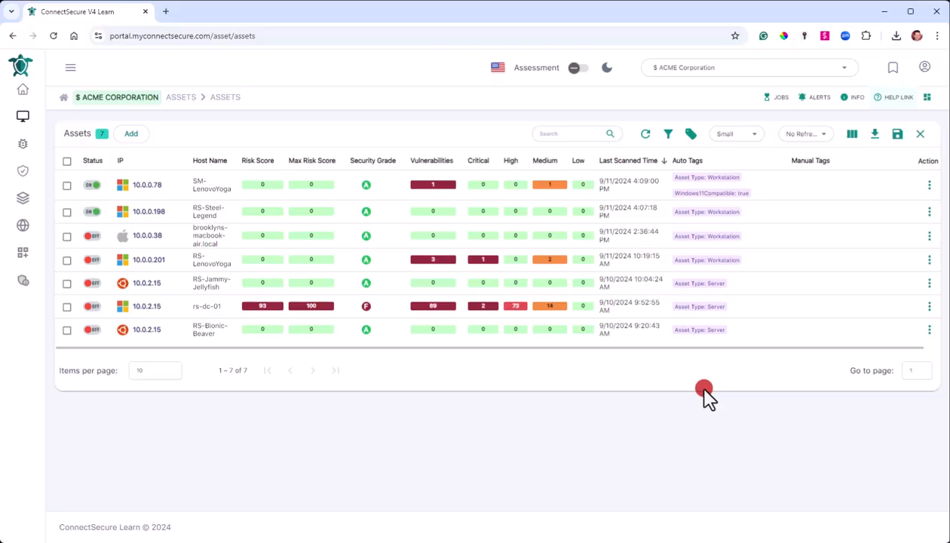
# Open the details of the asset RS-Steel-Legend and display its tags.
pyautogui.click(154, 212)
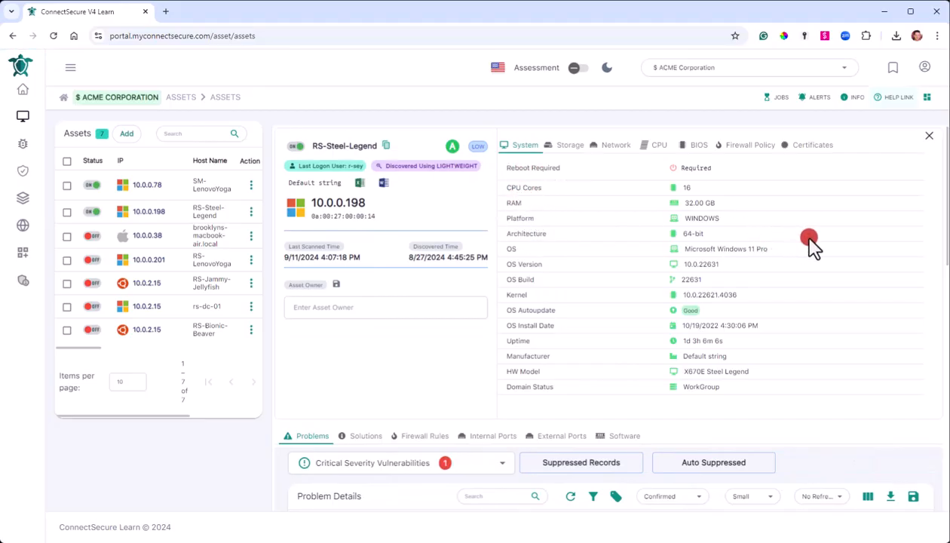
pyautogui.scroll(-3, 792, 287)
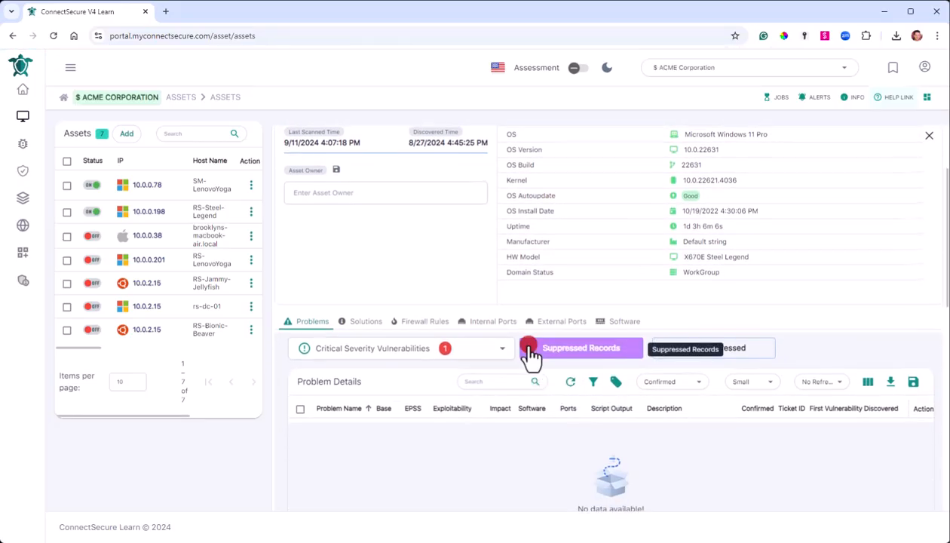
pyautogui.scroll(-10, 531, 354)
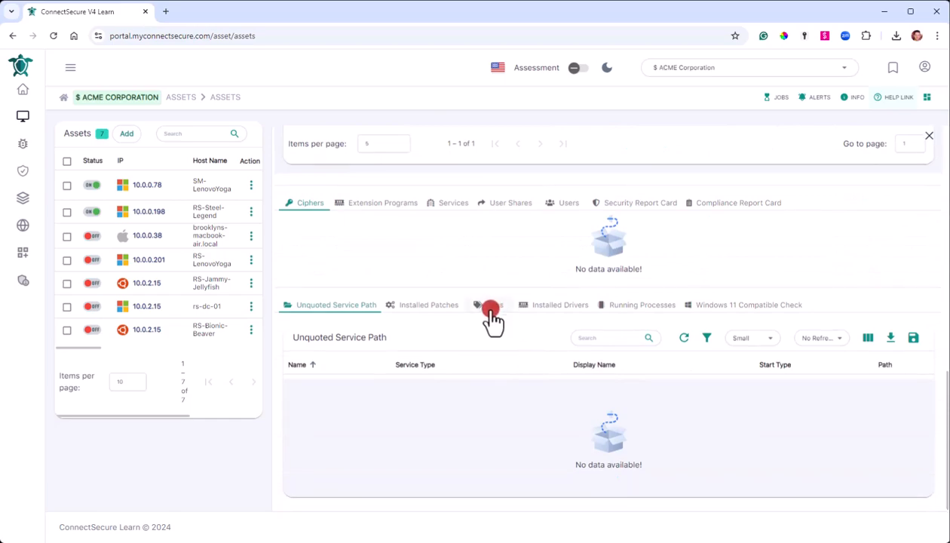
pyautogui.click(491, 309)
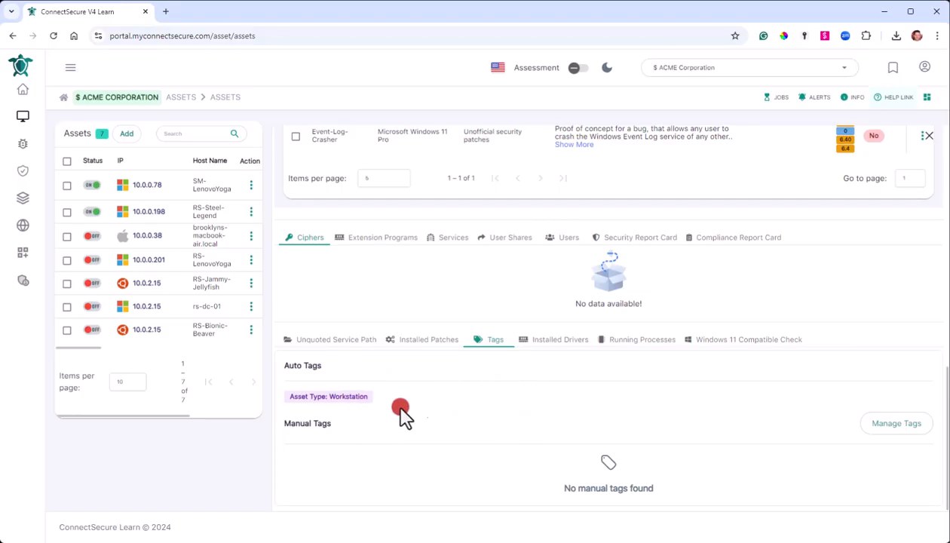
# Add a manual tag named "Patch Status" with the value "Do Not Patch" to RS-Steel-Legend and save it.
pyautogui.click(898, 425)
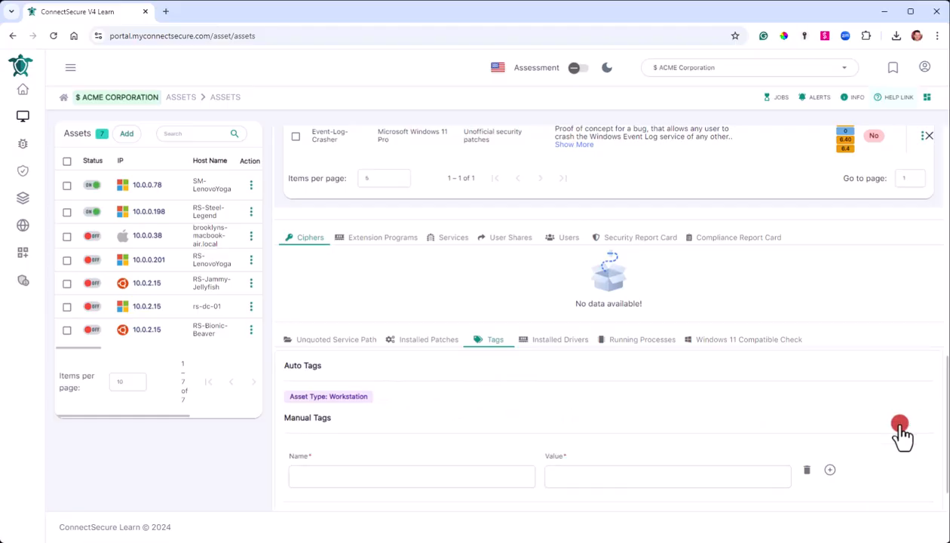
pyautogui.click(332, 430)
pyautogui.press('Tab')
pyautogui.click(471, 433)
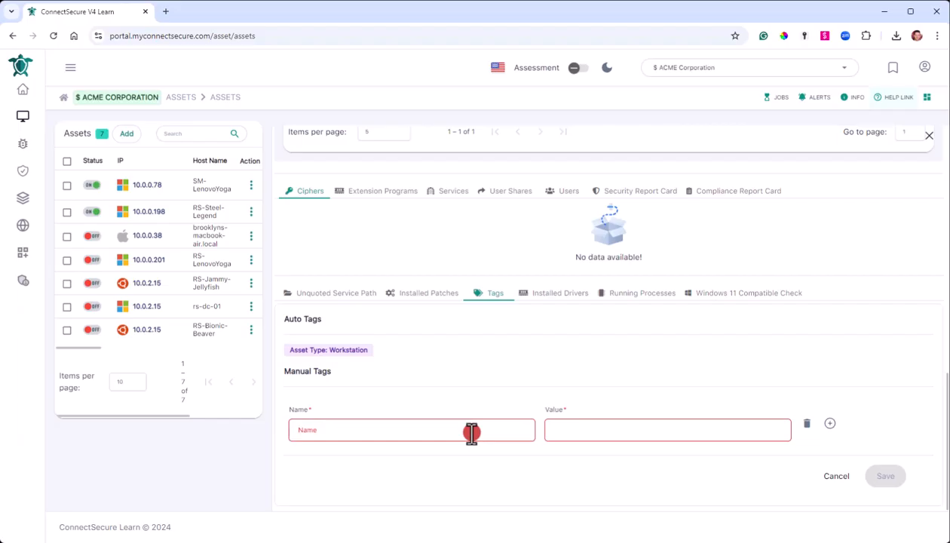
pyautogui.write('Patch Status')
pyautogui.press('Tab')
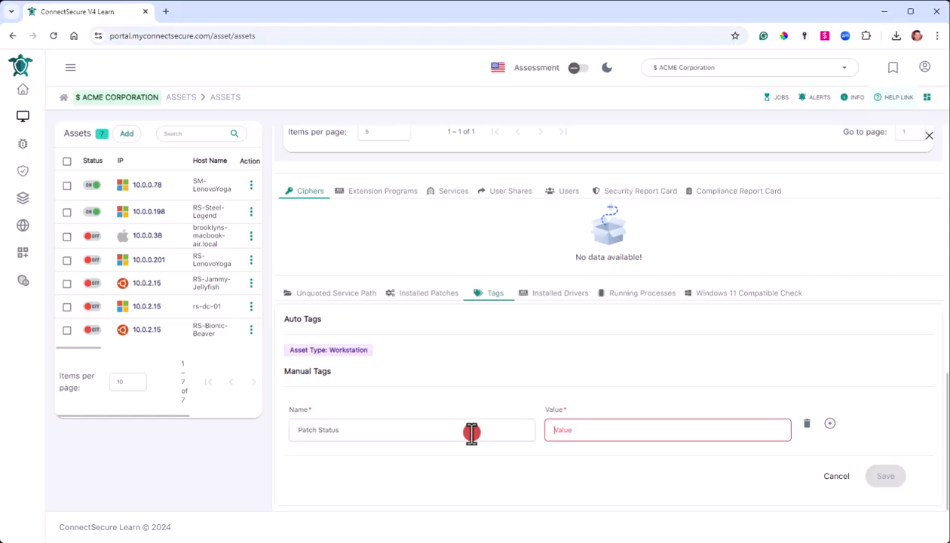
pyautogui.write('Do Not Patch')
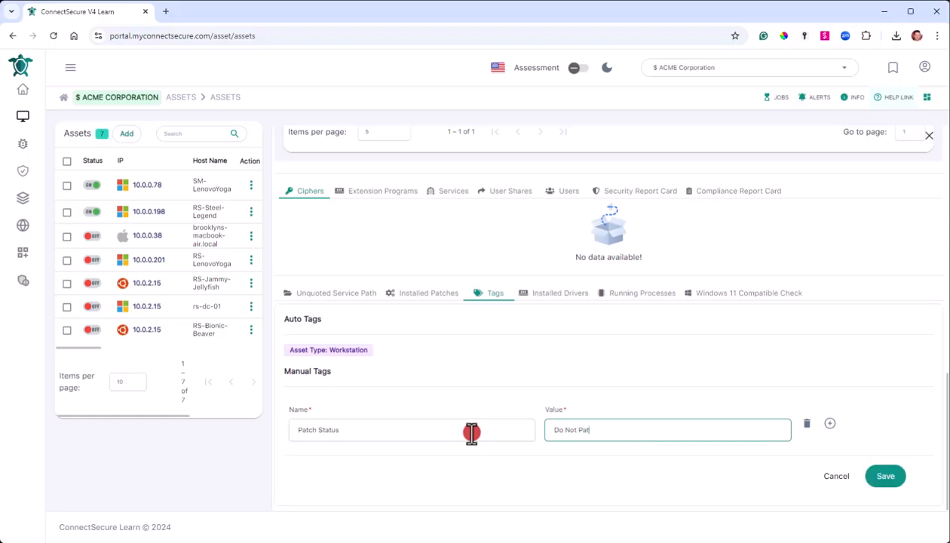
pyautogui.click(830, 424)
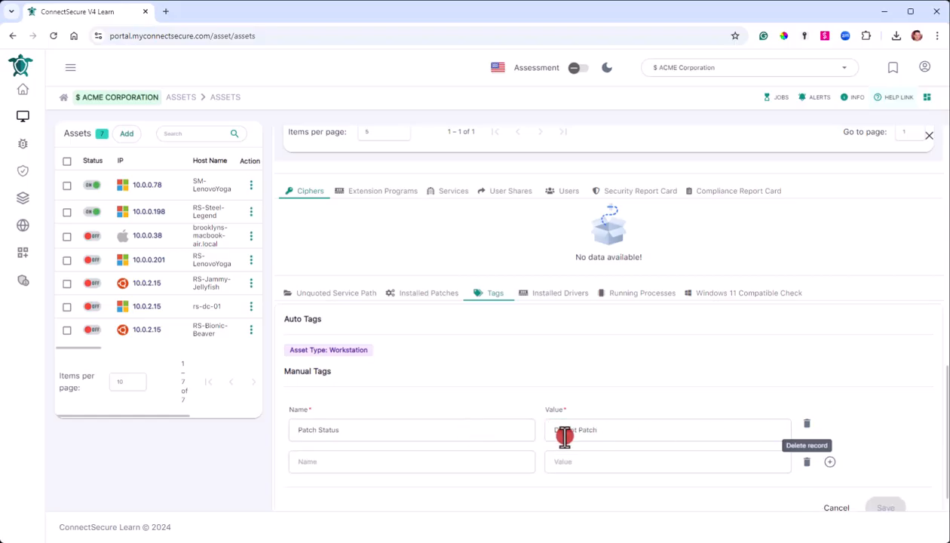
pyautogui.click(807, 461)
pyautogui.click(882, 475)
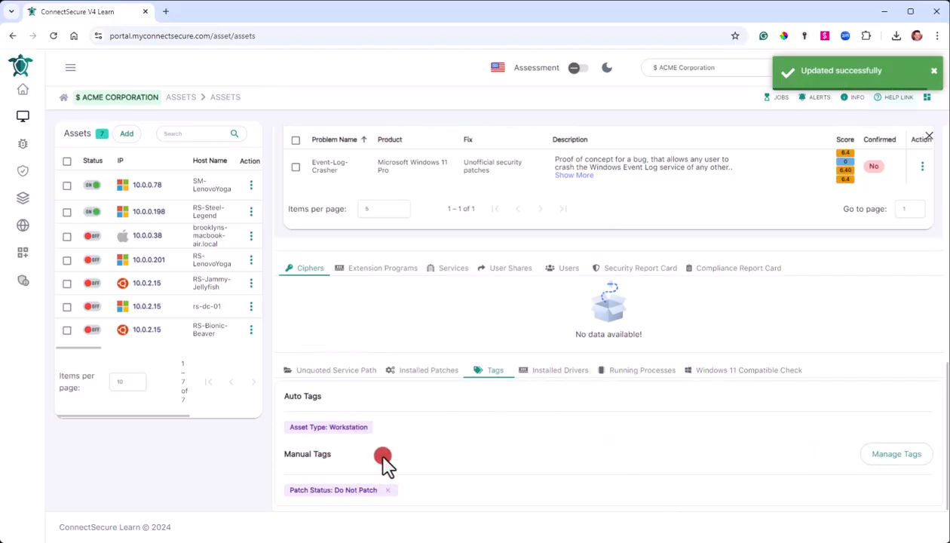
pyautogui.moveTo(291, 494); pyautogui.dragTo(355, 493)
pyautogui.click(366, 492)
pyautogui.moveTo(290, 494); pyautogui.dragTo(353, 492)
pyautogui.click(331, 500)
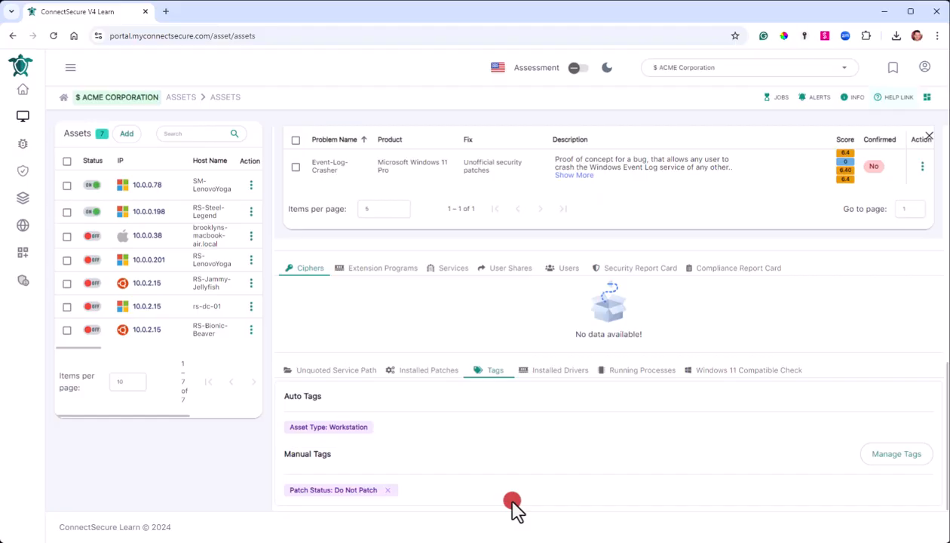
# Close the RS-Steel-Legend details and return to the full assets list.
pyautogui.scroll(2, 491, 407)
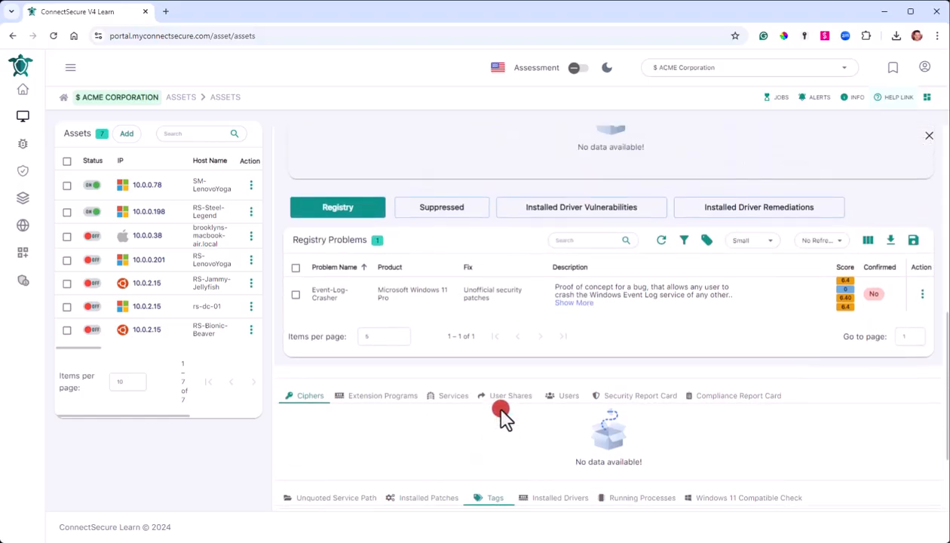
pyautogui.scroll(5, 492, 415)
pyautogui.click(929, 135)
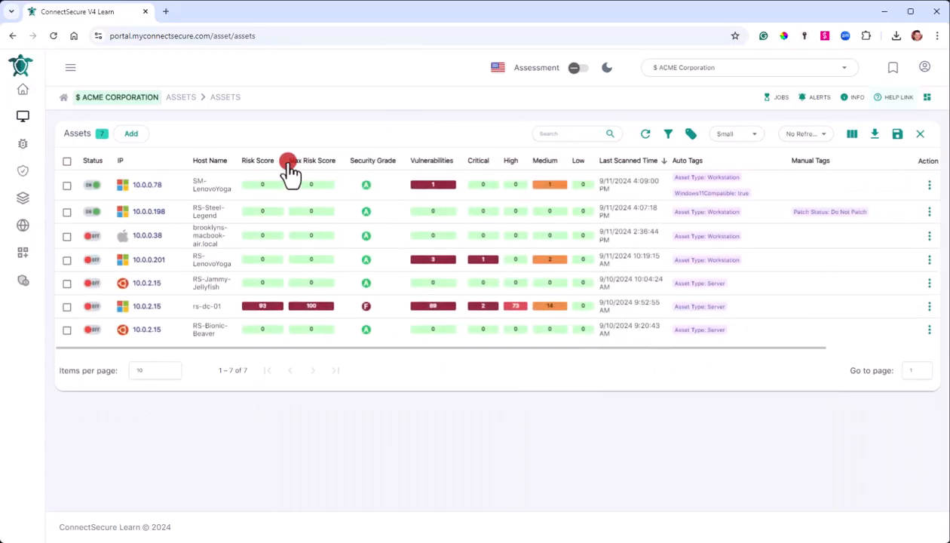
# Go to the Scheduler in the company's settings and display the patch schedulers.
pyautogui.moveTo(29, 89)
pyautogui.scroll(-1, 106, 324)
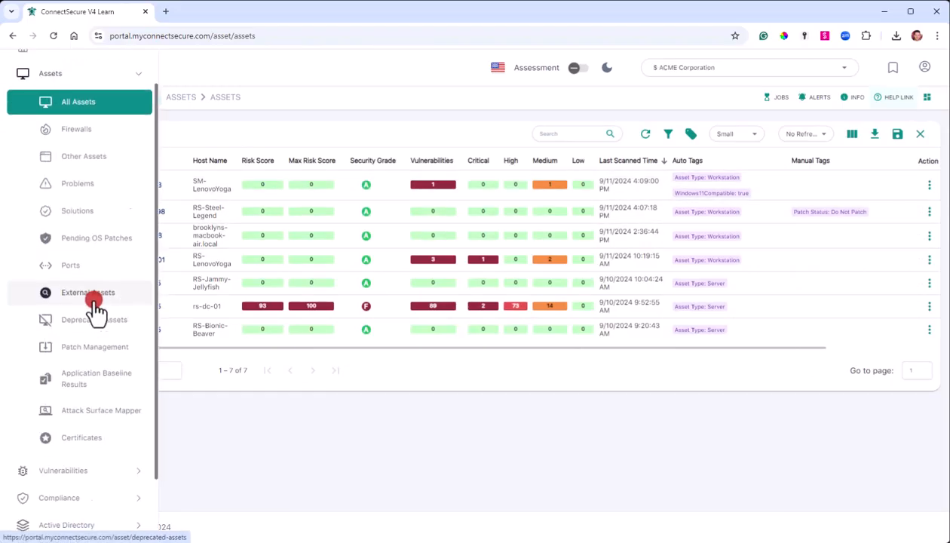
pyautogui.scroll(-1, 96, 309)
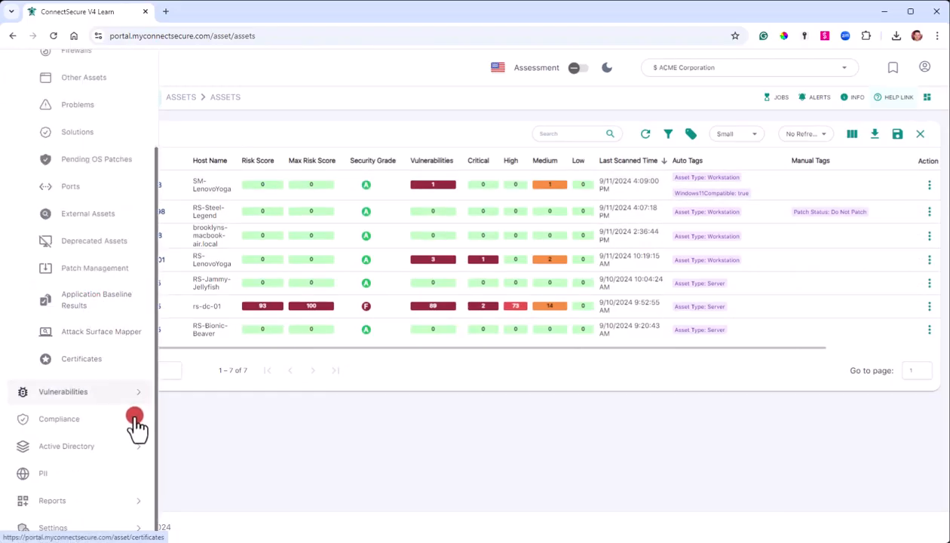
pyautogui.click(102, 527)
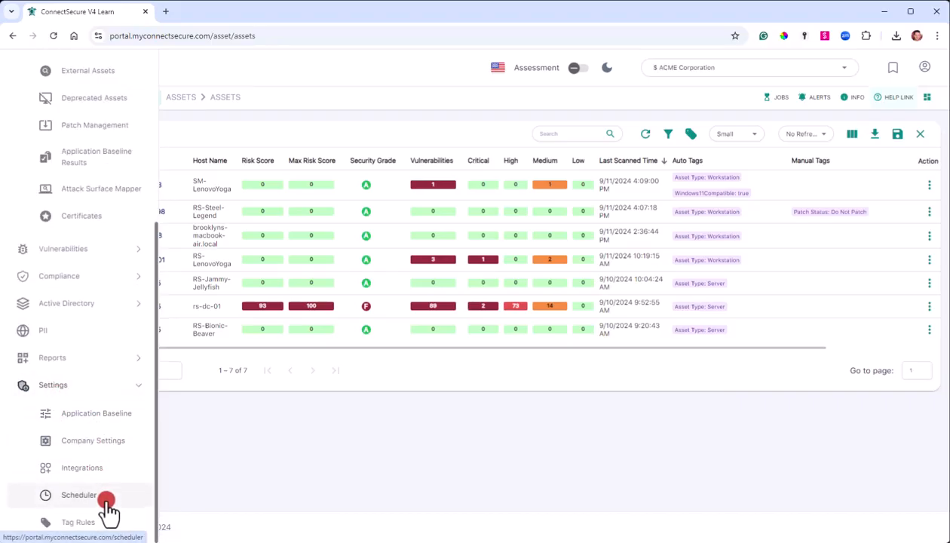
pyautogui.click(106, 497)
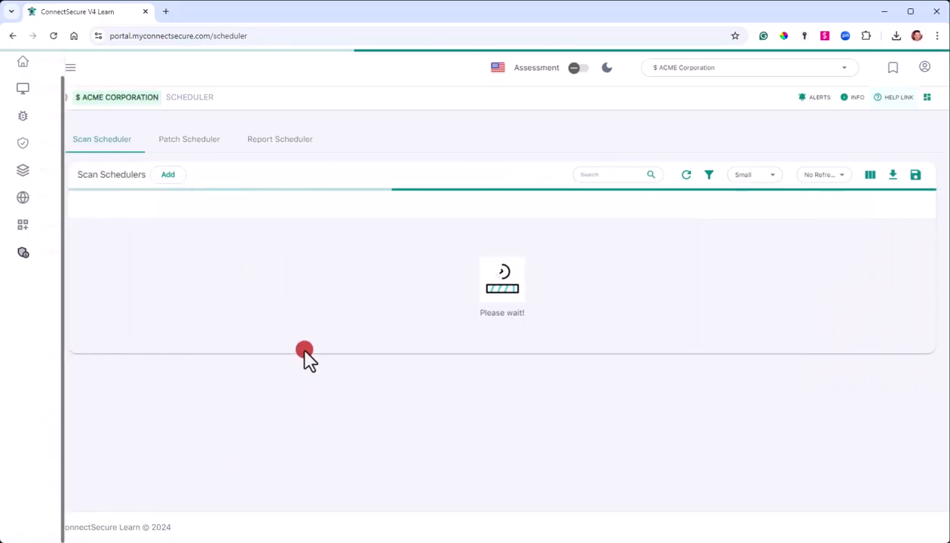
pyautogui.click(179, 145)
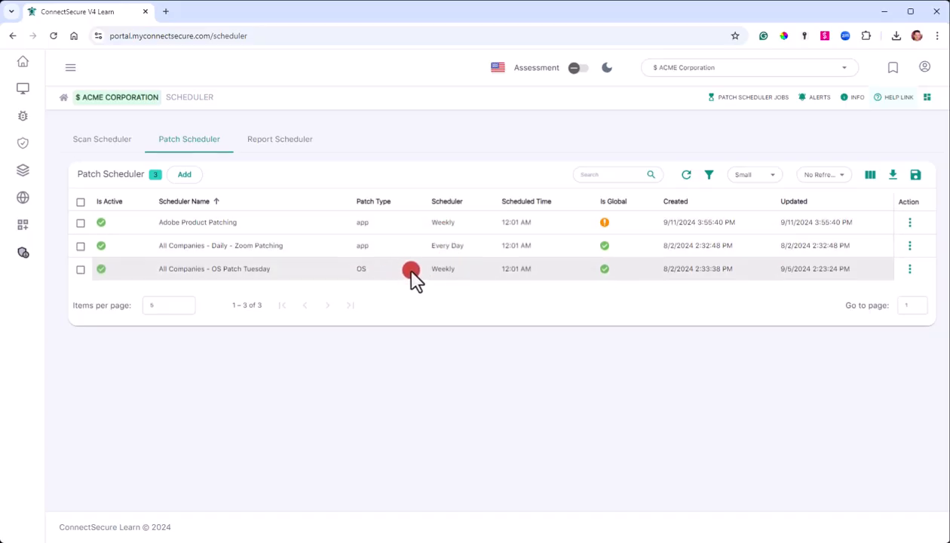
# Edit the Adobe Product Patching scheduler to exclude assets with the tag "Patch Status: Do Not Patch".
pyautogui.click(908, 223)
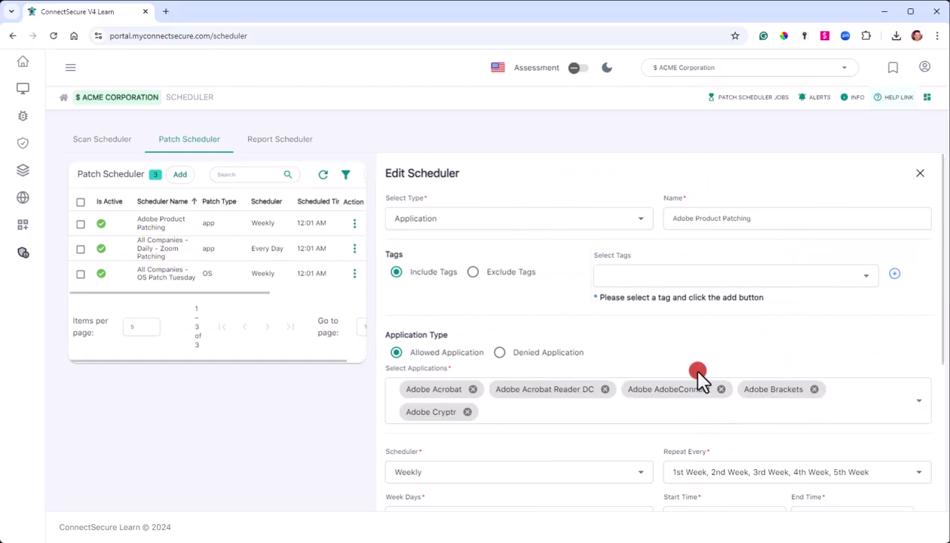
pyautogui.click(473, 272)
pyautogui.click(635, 278)
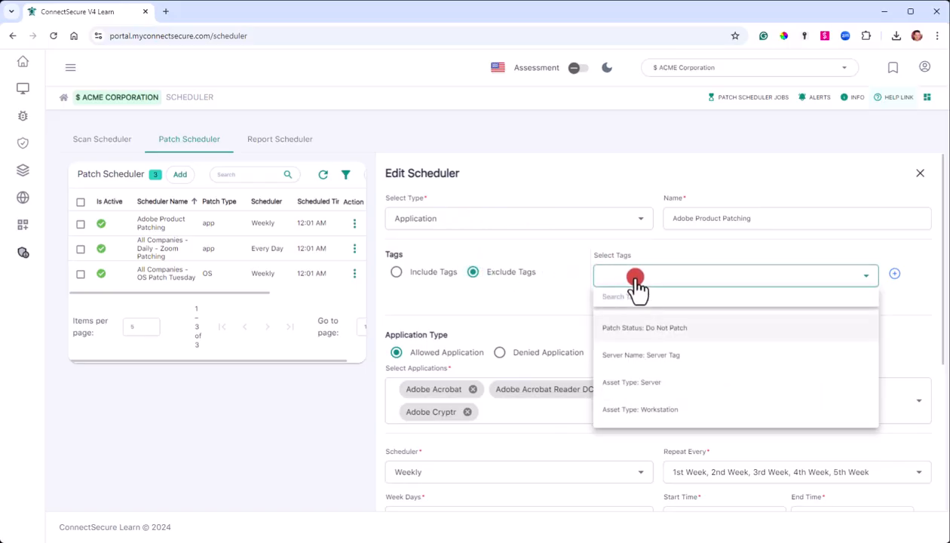
pyautogui.click(641, 327)
pyautogui.click(630, 285)
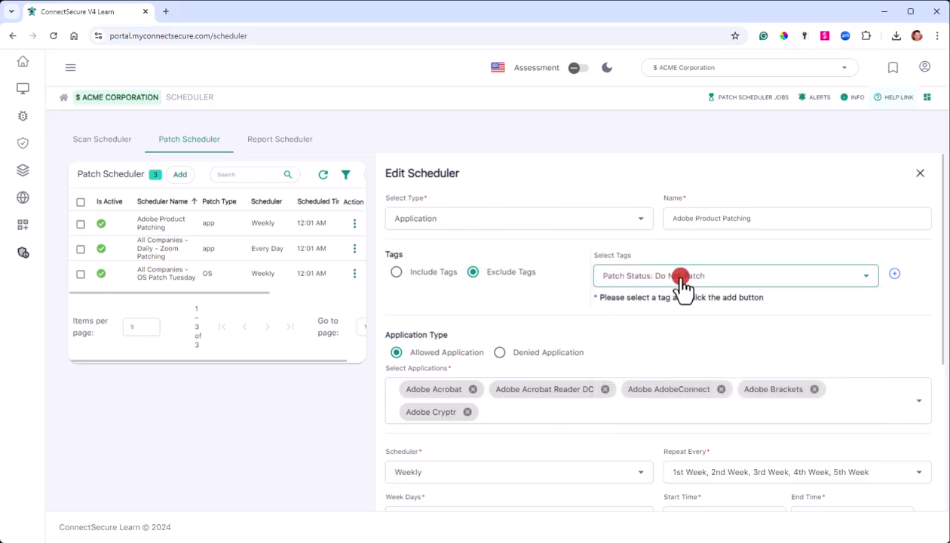
pyautogui.click(894, 274)
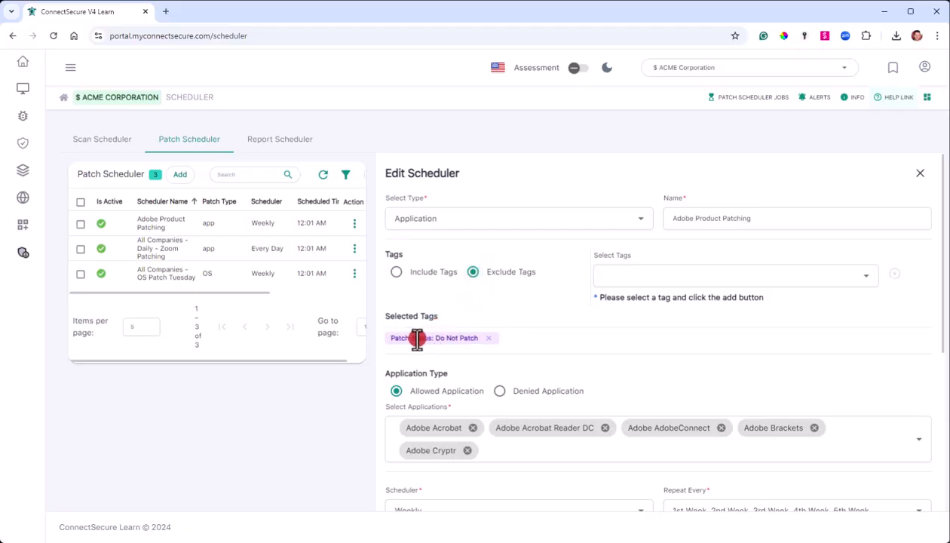
# Review the remaining settings of the Adobe Product Patching scheduler and save the edited scheduler.
pyautogui.scroll(-3, 810, 329)
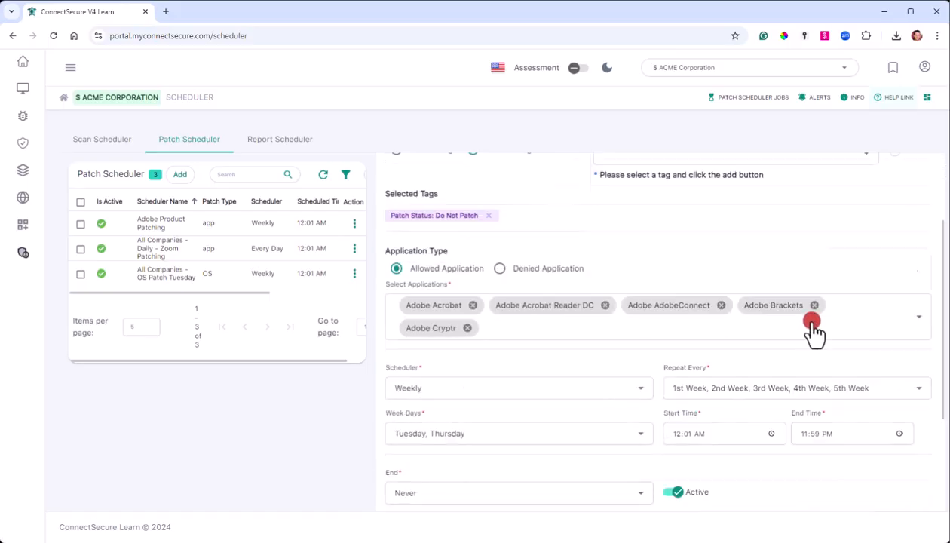
pyautogui.scroll(2, 672, 299)
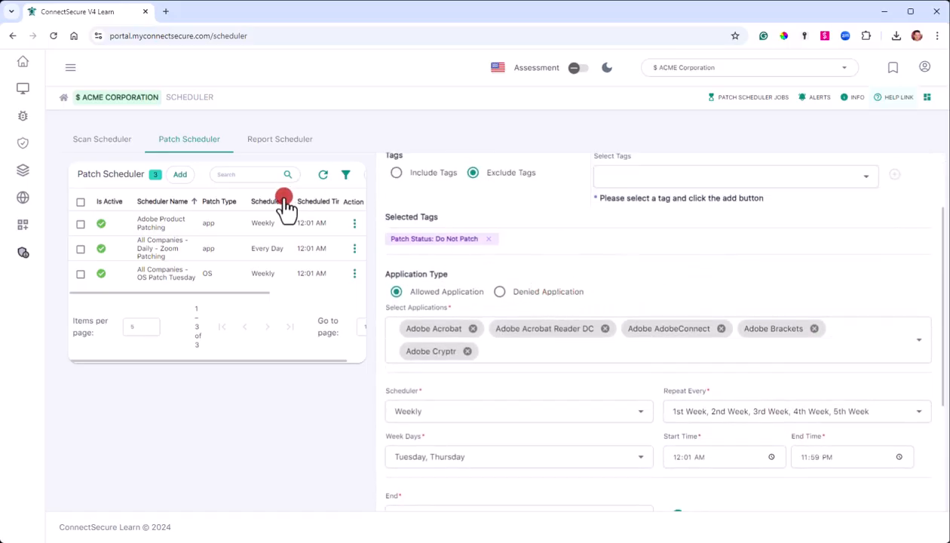
pyautogui.scroll(1, 441, 249)
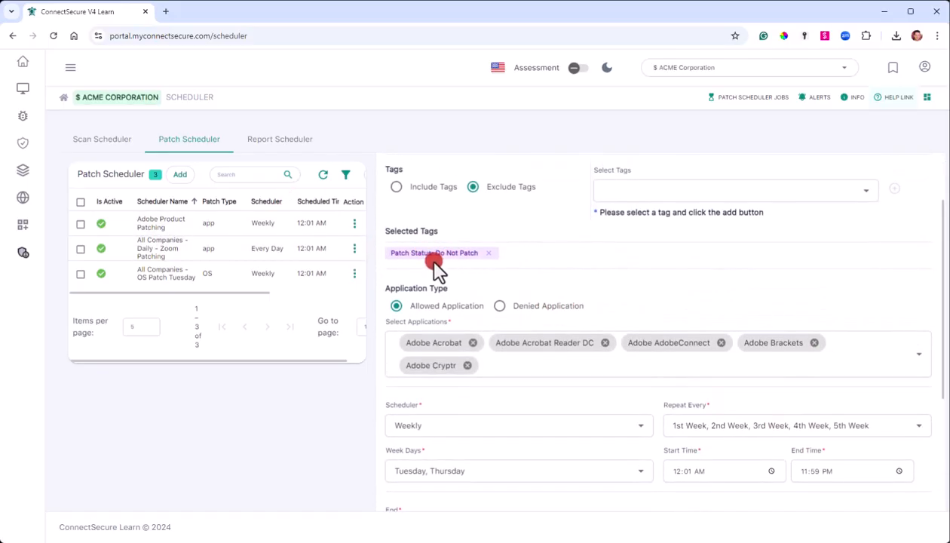
pyautogui.scroll(-3, 679, 414)
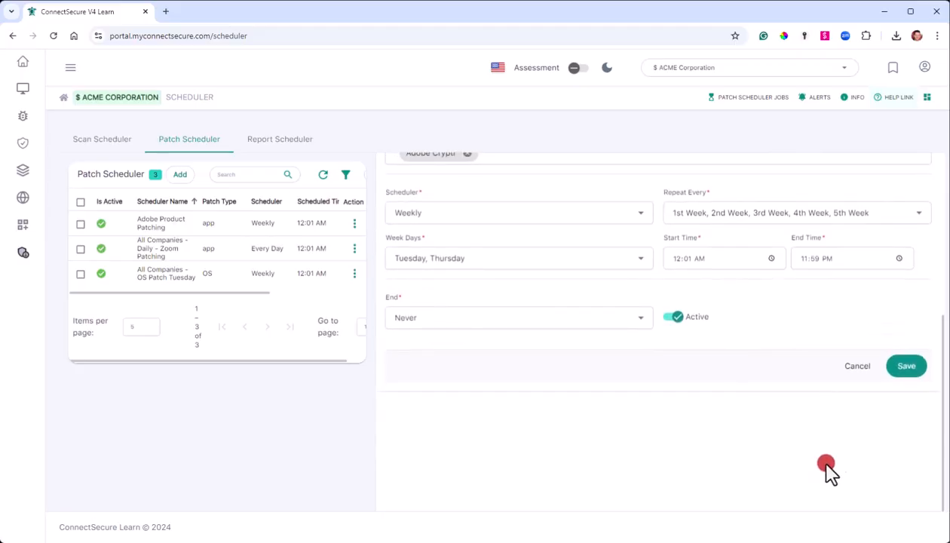
pyautogui.click(906, 371)
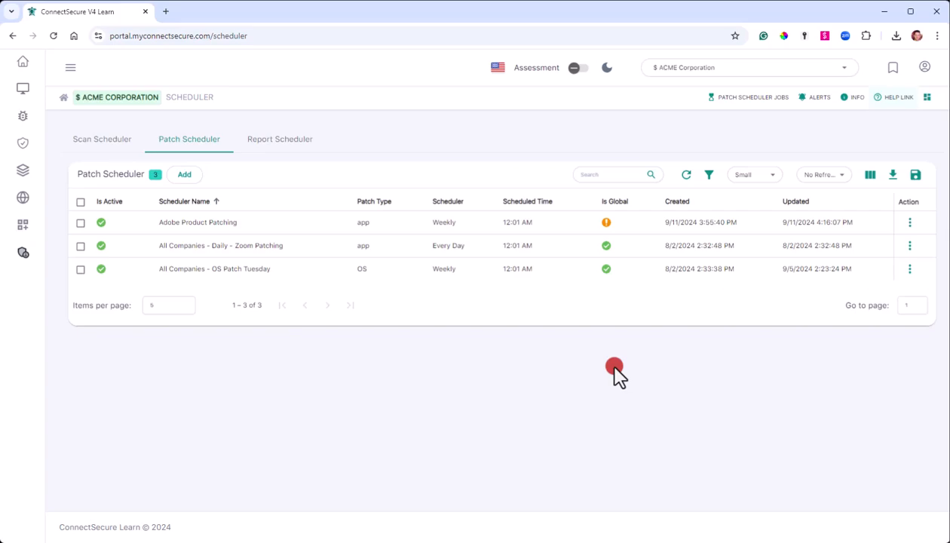
# Open the full assets list for ACME Corporation.
pyautogui.click(70, 69)
pyautogui.click(42, 95)
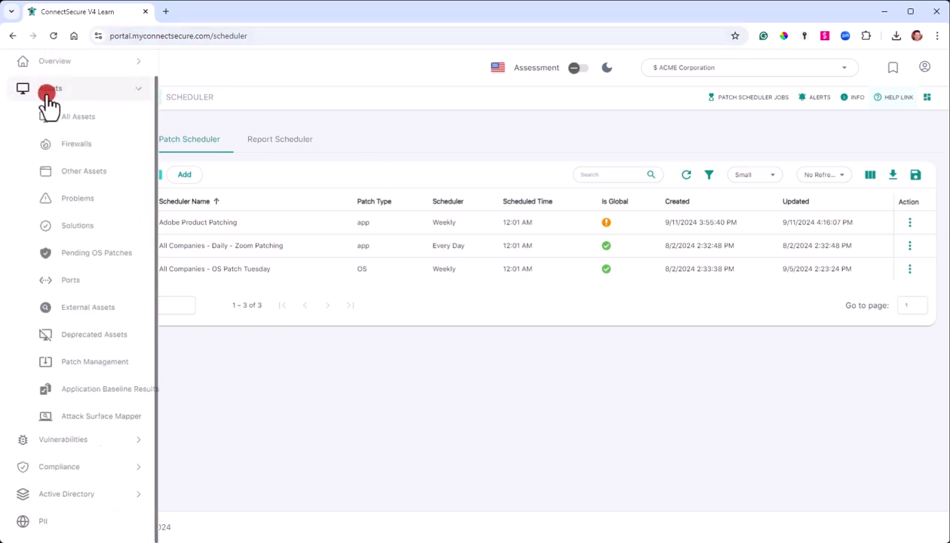
pyautogui.click(58, 119)
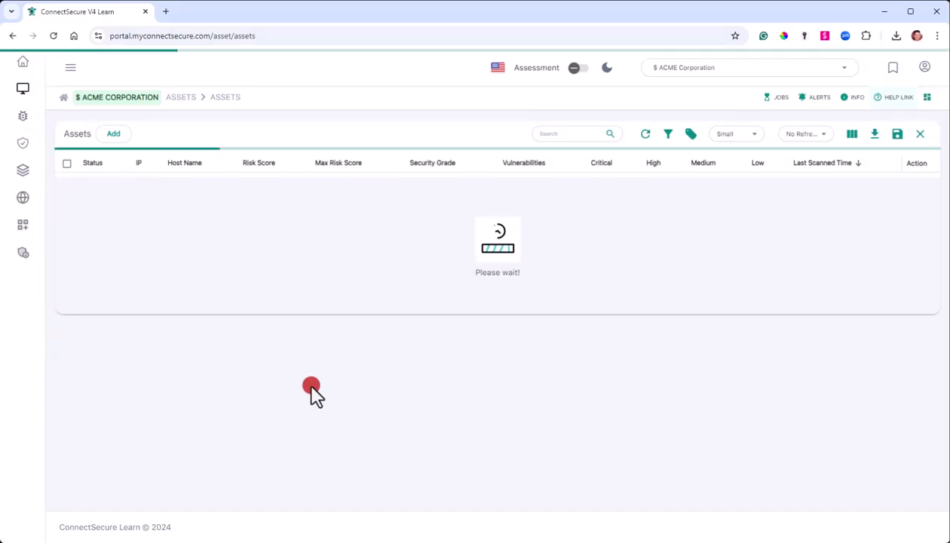
pyautogui.click(591, 134)
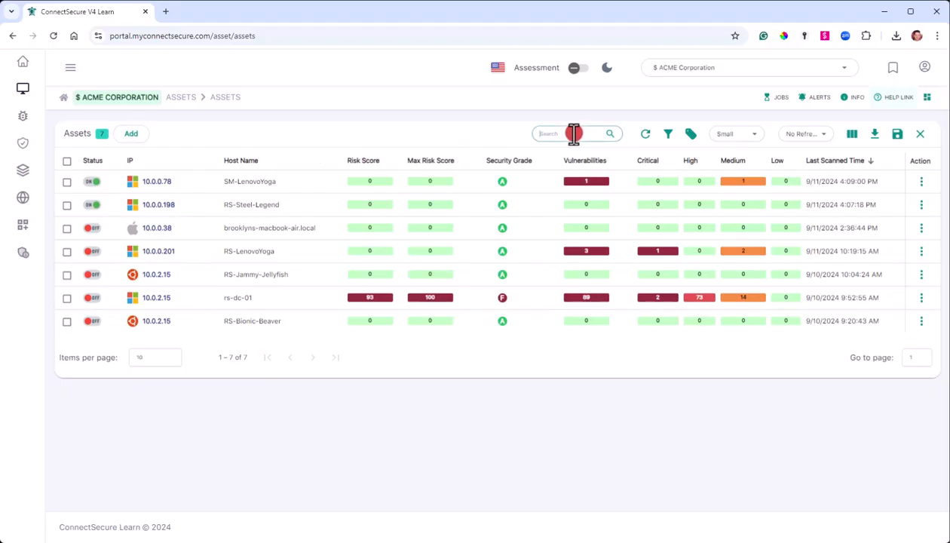
# Filter the assets list by tag to include assets tagged "Patch Status: Do Not Patch".
pyautogui.click(696, 139)
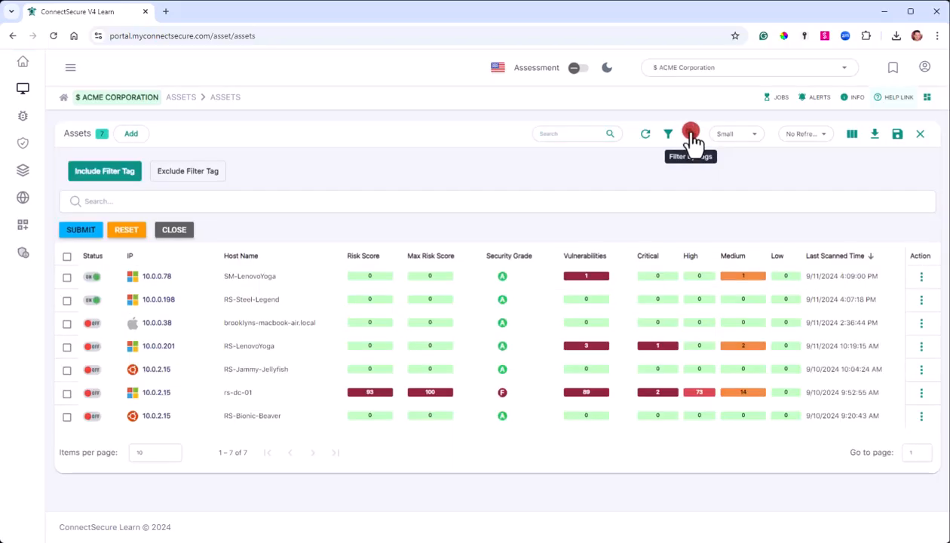
pyautogui.click(150, 202)
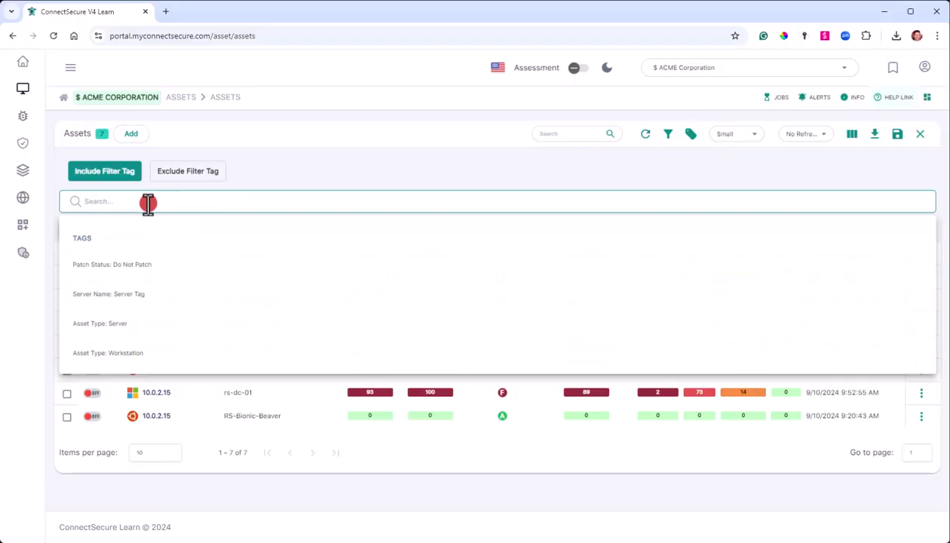
pyautogui.click(123, 265)
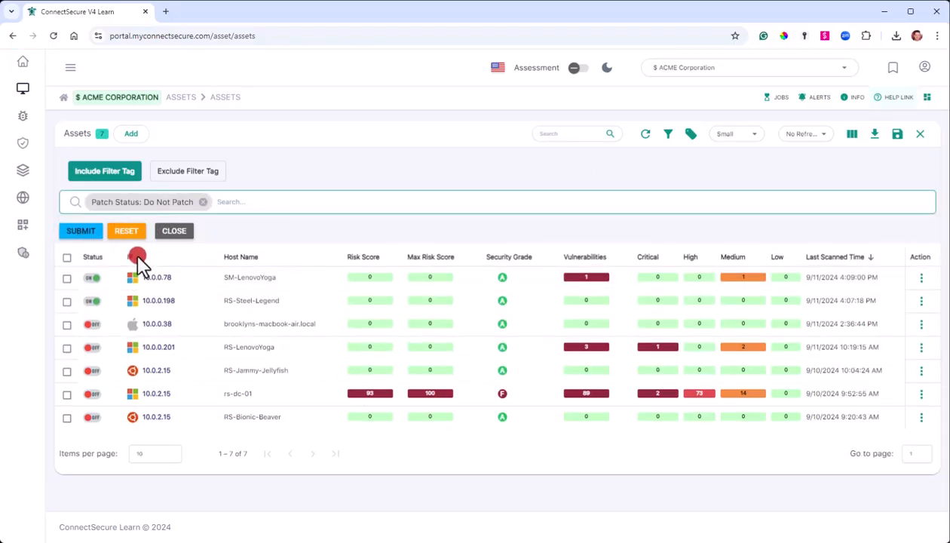
pyautogui.click(85, 231)
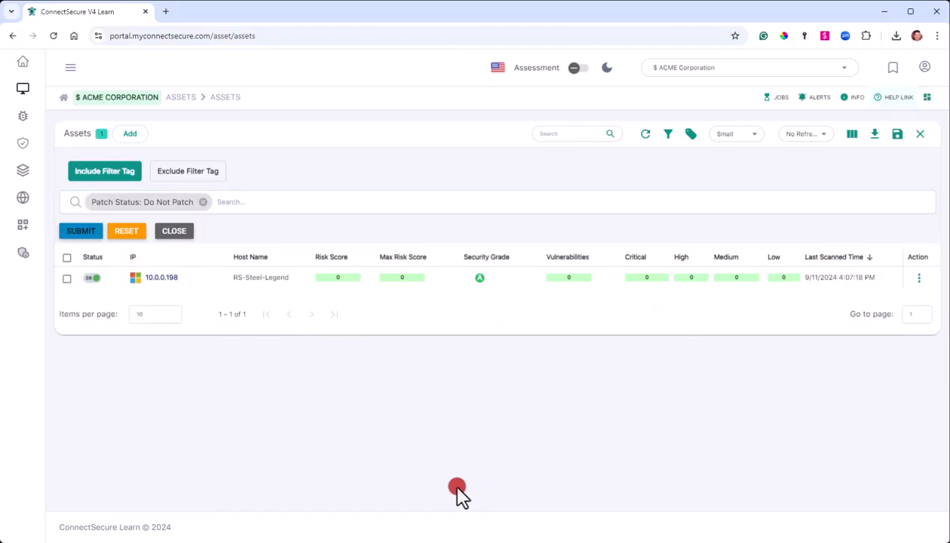
# Add "Asset Type: Server" to the included filter tags and apply the combined filter.
pyautogui.click(255, 202)
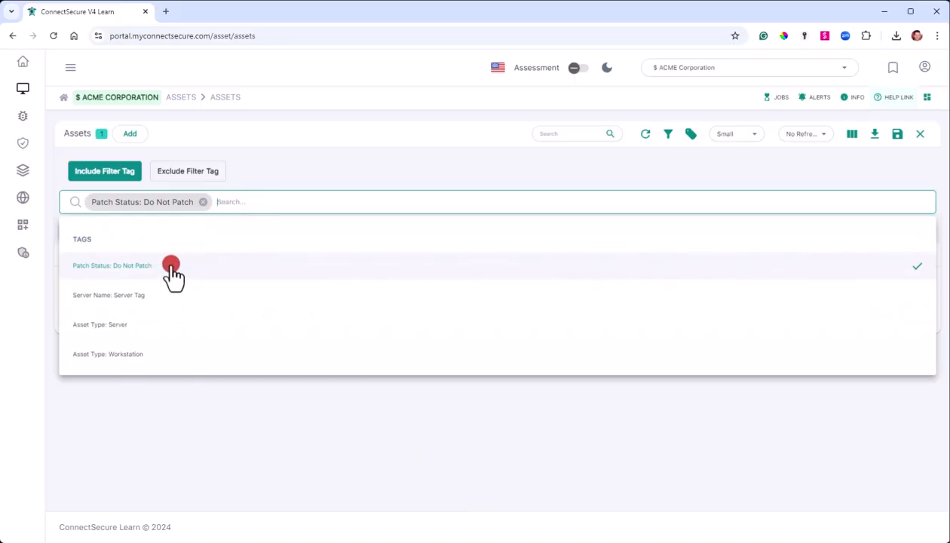
pyautogui.click(128, 326)
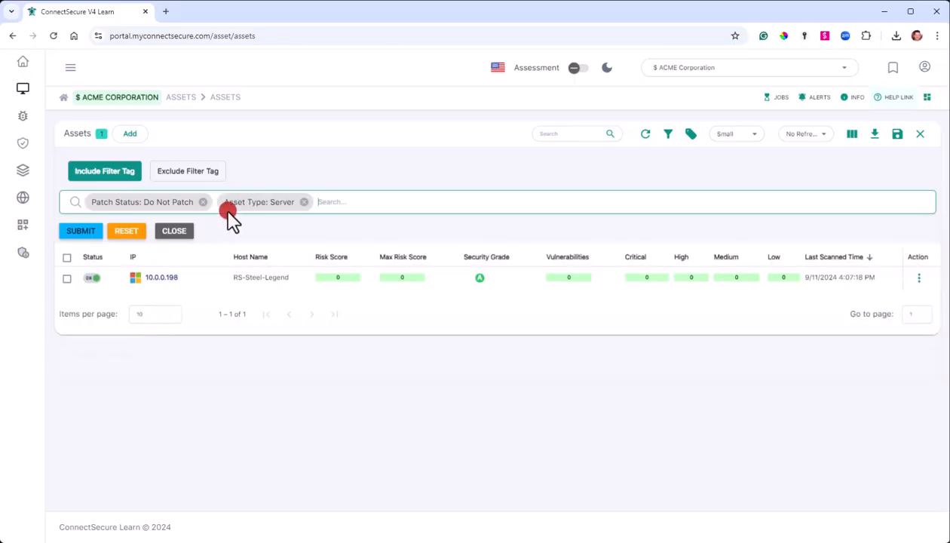
pyautogui.click(80, 231)
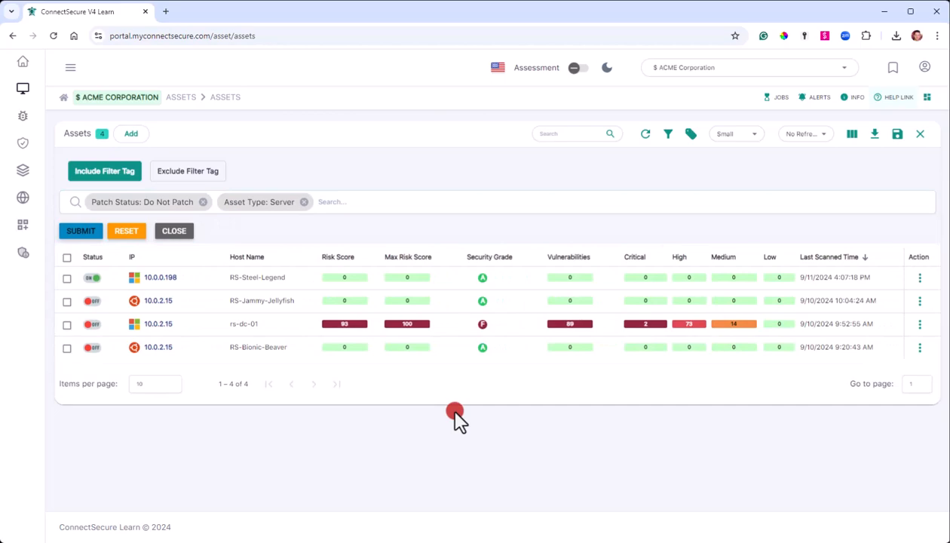
# Select RS-Jammy-Jellyfish, rs-dc-01 and RS-Bionic-Beaver, open the manual tag update for them, and cancel it.
pyautogui.click(67, 302)
pyautogui.click(66, 351)
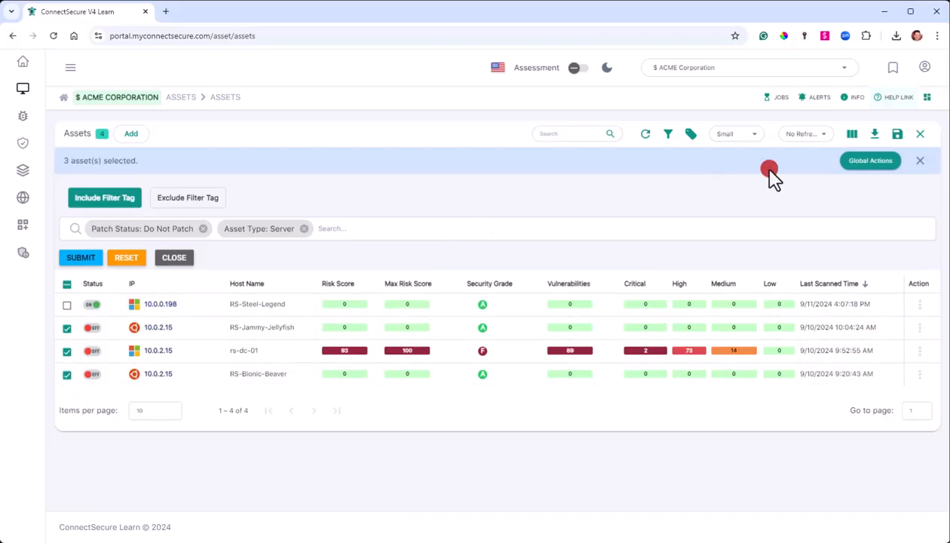
pyautogui.click(874, 162)
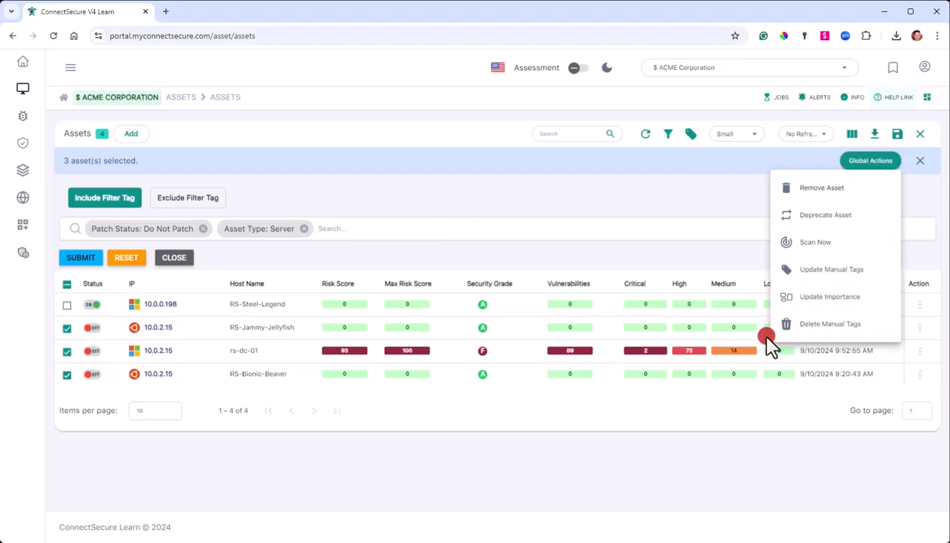
pyautogui.click(832, 273)
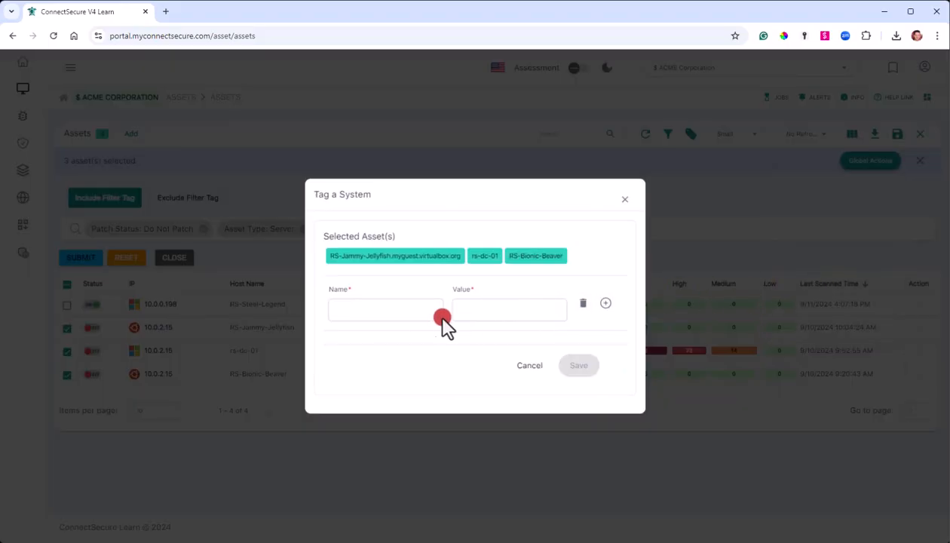
pyautogui.click(397, 309)
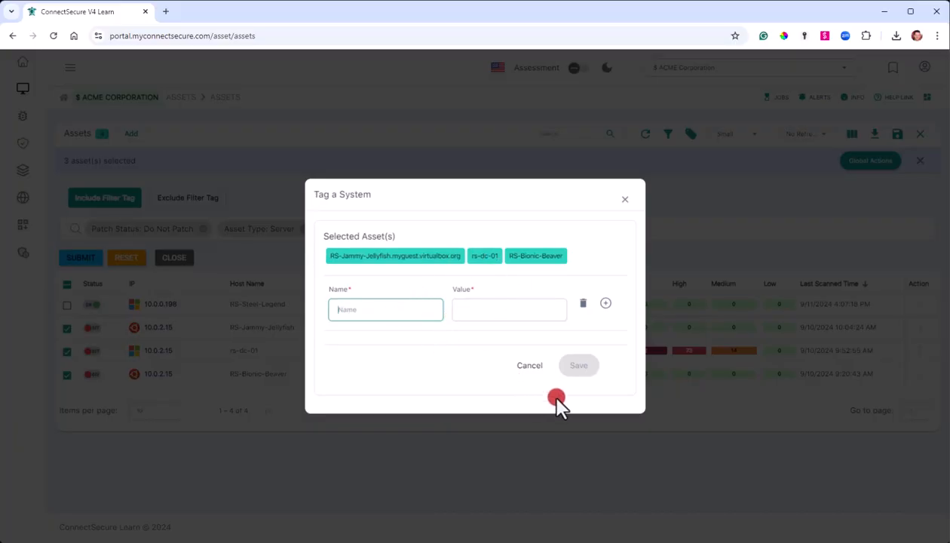
pyautogui.click(531, 367)
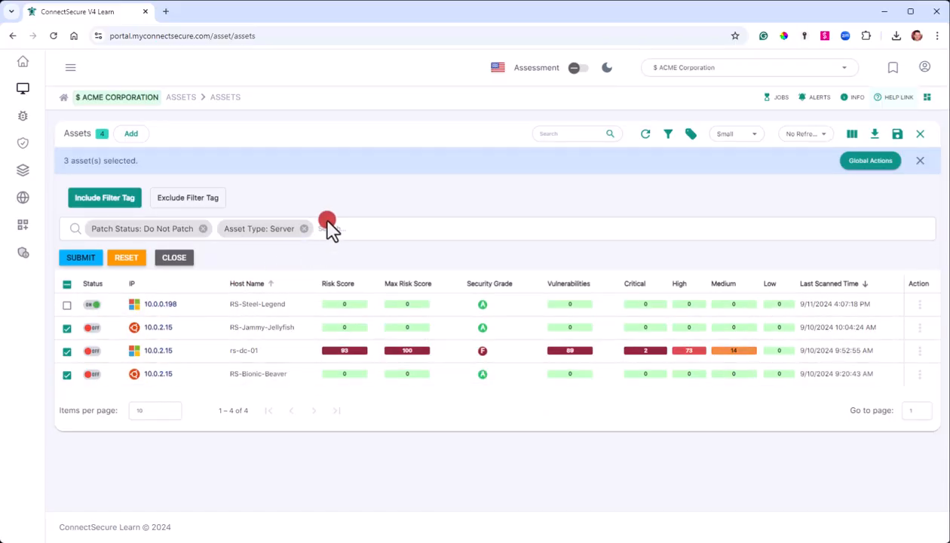
# Remove both tags from the asset filter field and clear the asset selection.
pyautogui.click(304, 229)
pyautogui.click(203, 229)
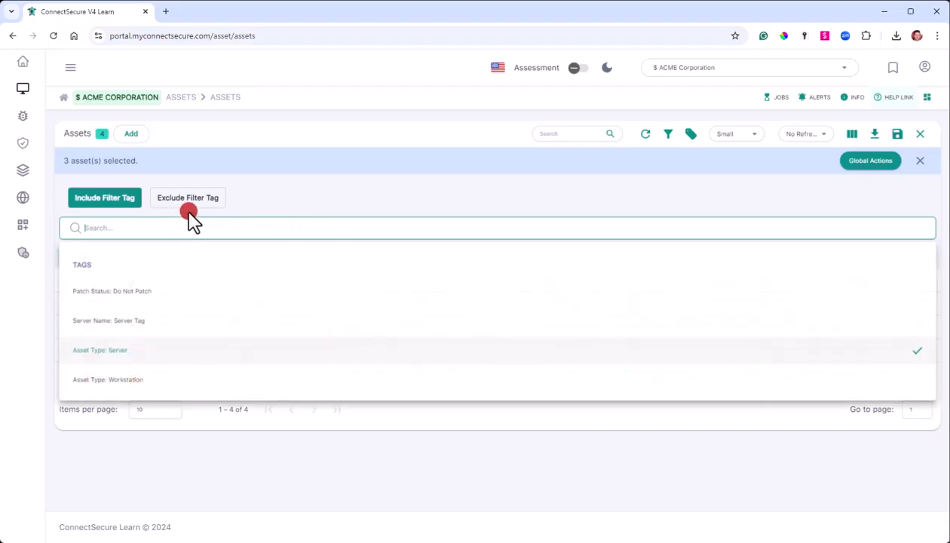
pyautogui.click(920, 161)
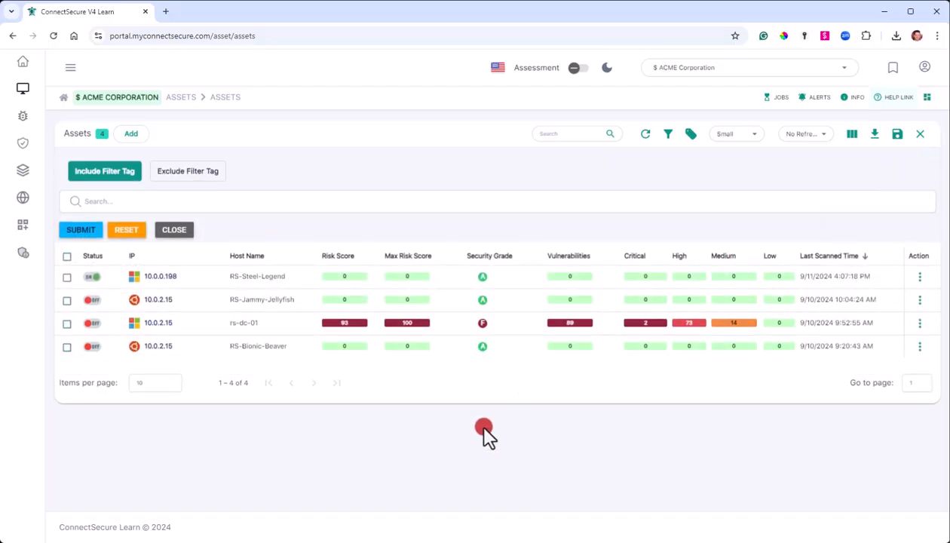
# Go to the Tag Rules page in the company's settings.
pyautogui.moveTo(59, 213)
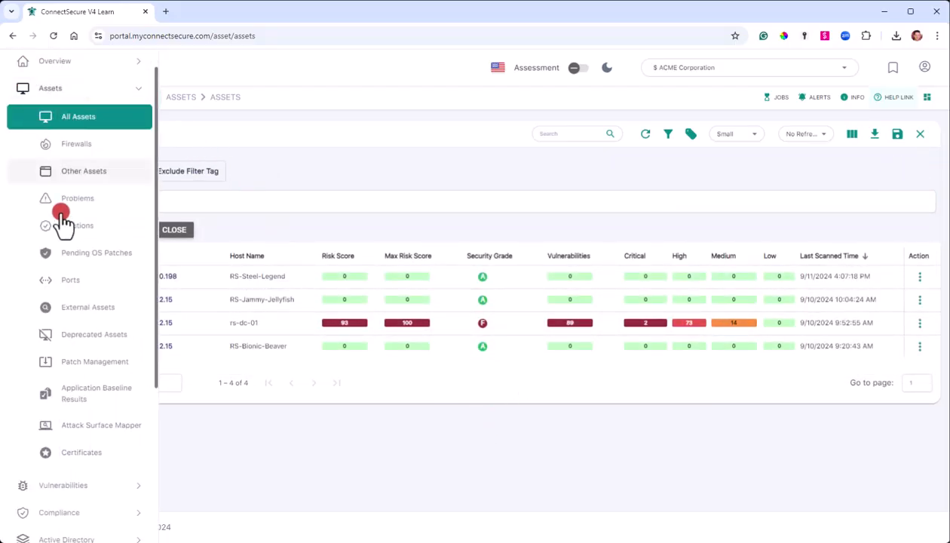
pyautogui.click(101, 95)
pyautogui.click(94, 291)
pyautogui.click(94, 419)
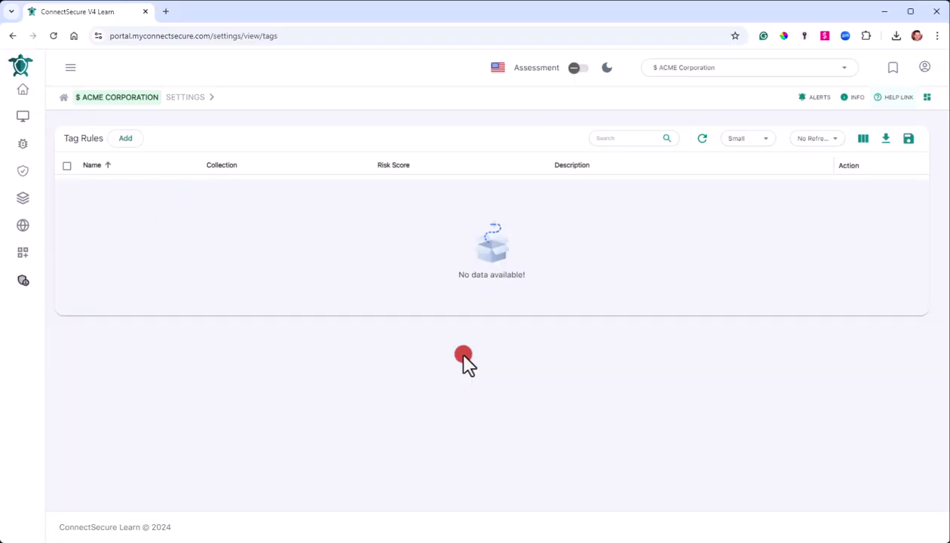
# Start a new tag rule named "Tag Rule Name for Server OS", prefixed with the owner's first name, and set its risk score to 0.
pyautogui.click(125, 138)
pyautogui.click(206, 188)
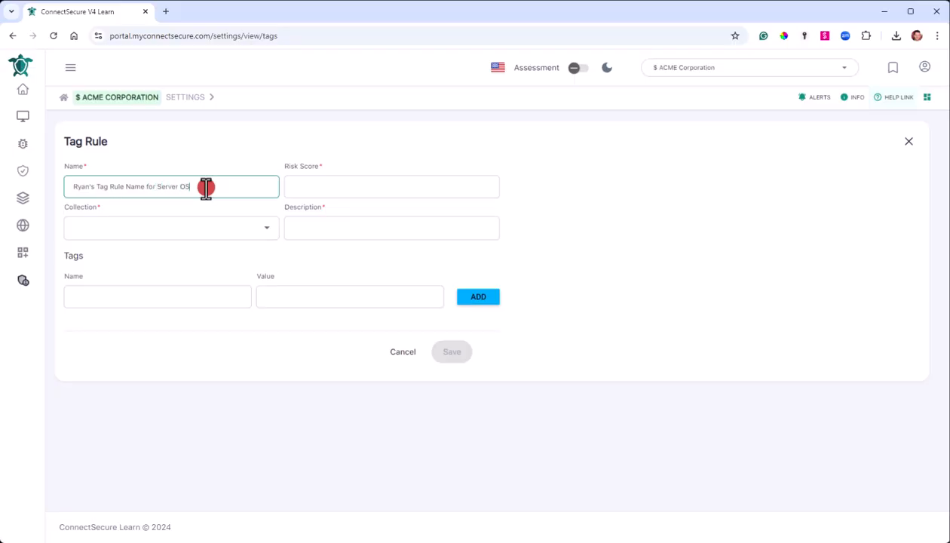
pyautogui.click(476, 187)
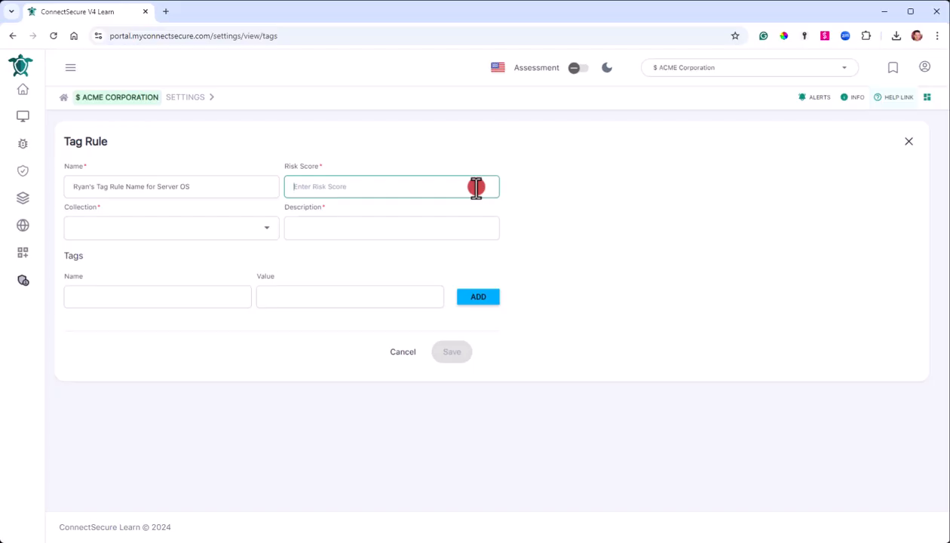
pyautogui.click(632, 297)
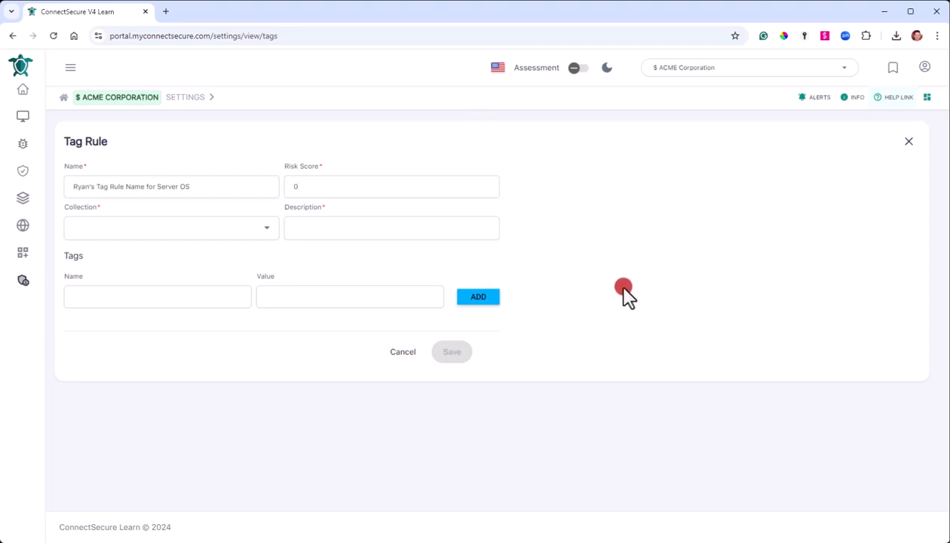
pyautogui.click(320, 182)
pyautogui.click(658, 230)
# Set the tag rule's collection to Assets and copy the rule name into its description.
pyautogui.click(152, 230)
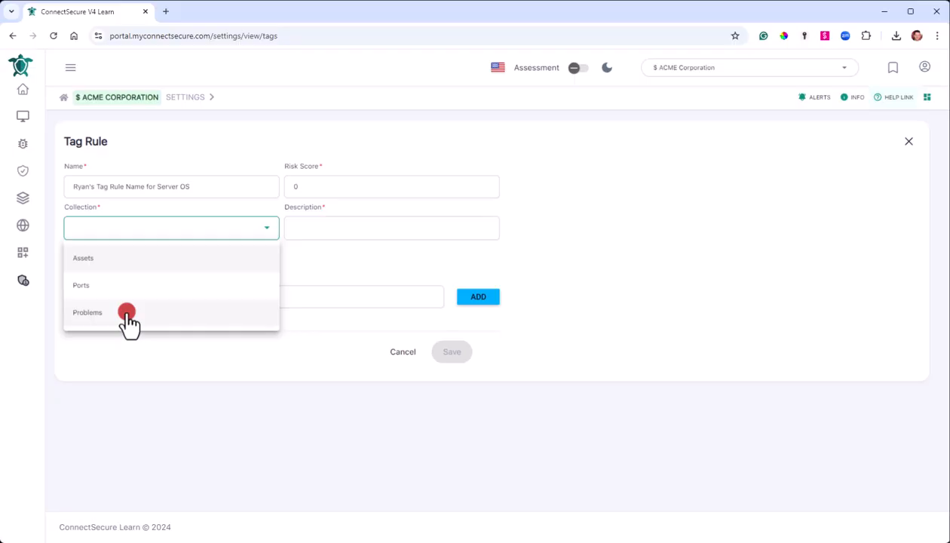
pyautogui.click(92, 258)
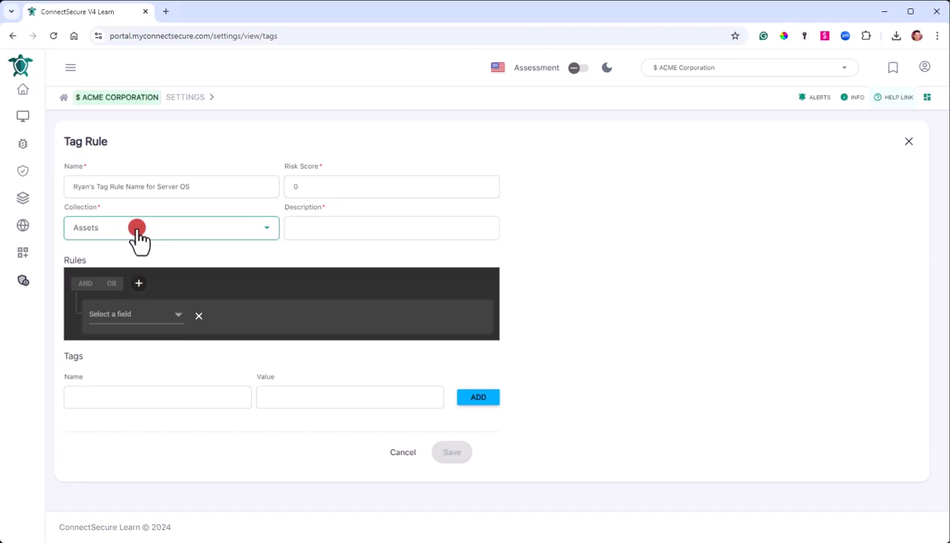
pyautogui.moveTo(189, 187); pyautogui.dragTo(63, 191)
pyautogui.hotkey('ctrl', 'c')
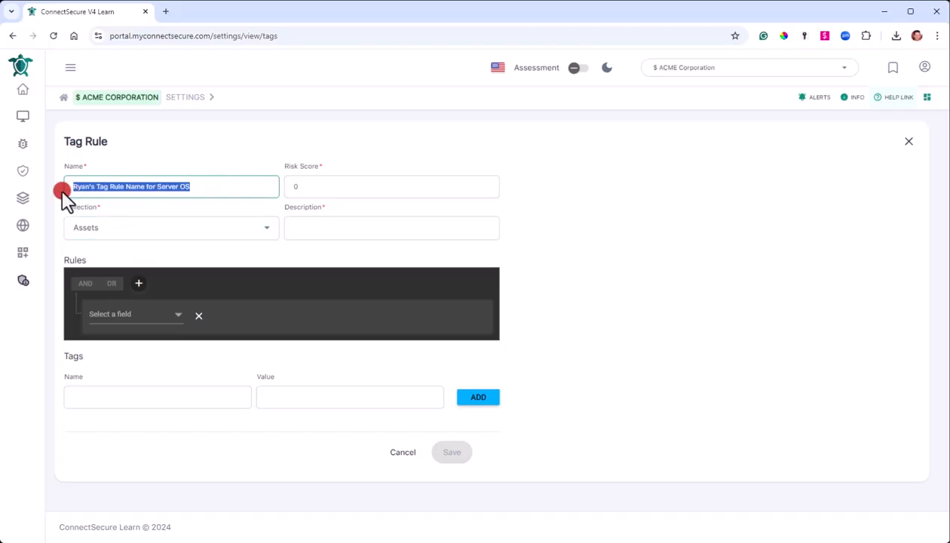
pyautogui.click(407, 226)
pyautogui.hotkey('ctrl', 'v')
pyautogui.click(620, 257)
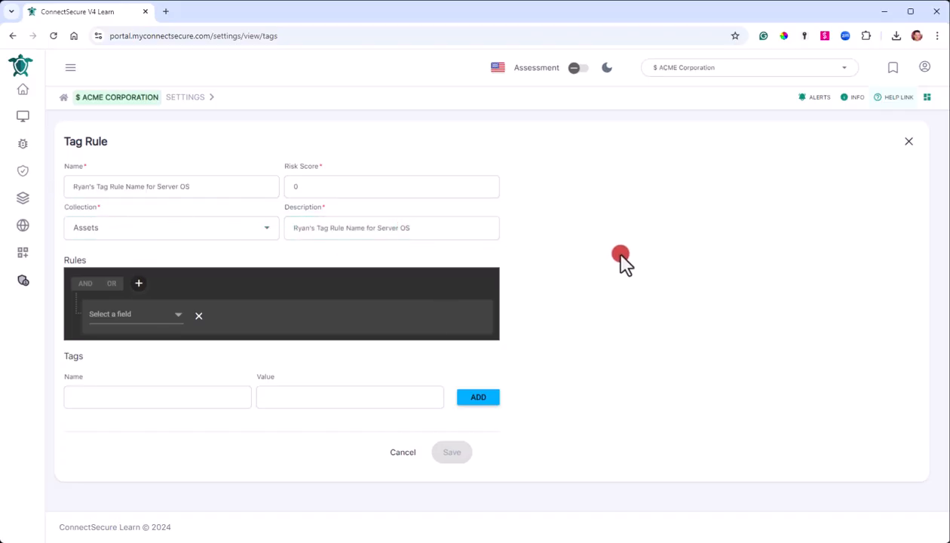
# Define the rule condition as OS Name Contains "Server".
pyautogui.click(136, 313)
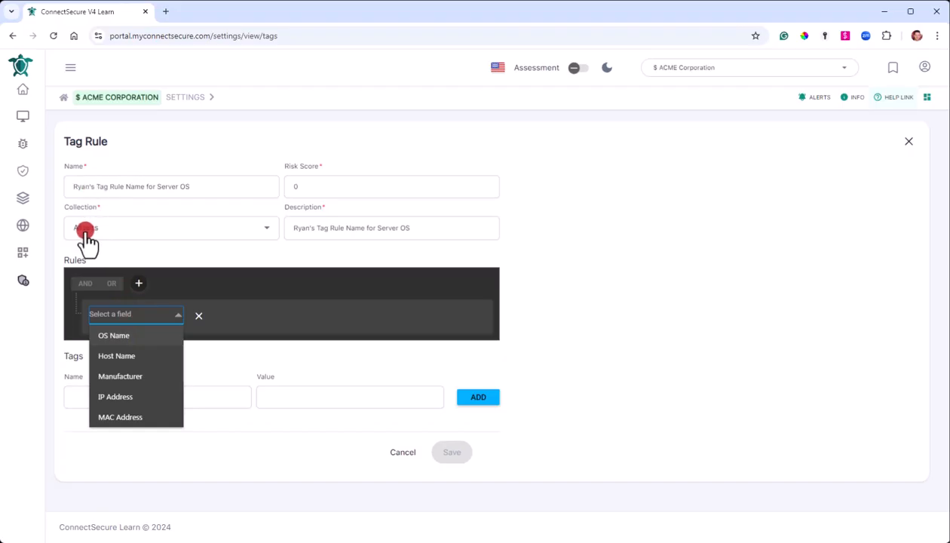
pyautogui.click(121, 337)
pyautogui.click(247, 315)
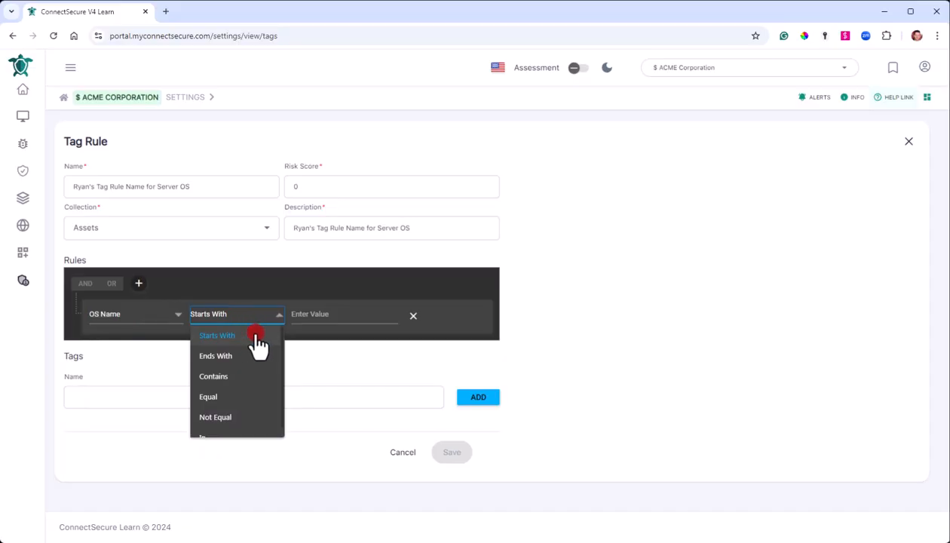
pyautogui.scroll(-1, 240, 423)
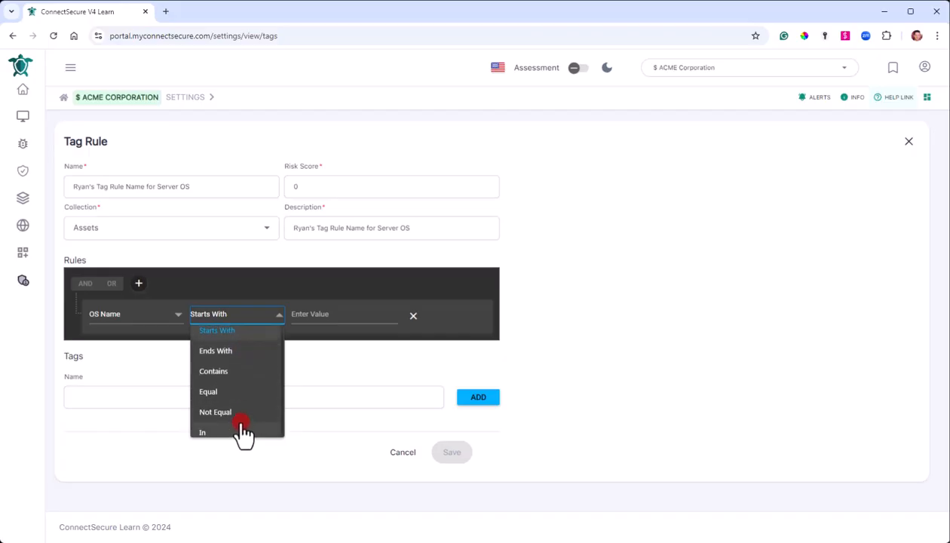
pyautogui.click(227, 372)
pyautogui.click(328, 319)
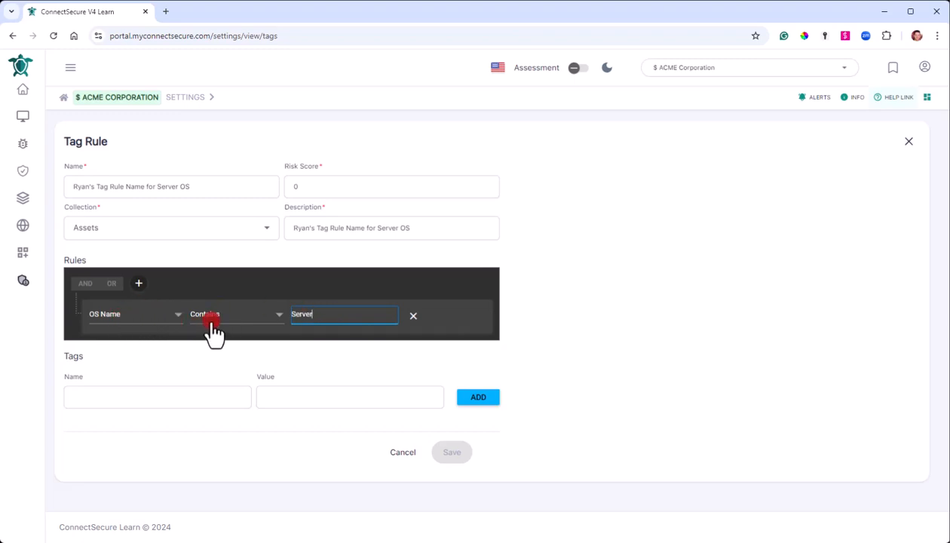
pyautogui.click(639, 341)
# Add a tag with the name "Asset Type" and the value "Server" to the tag rule.
pyautogui.click(159, 397)
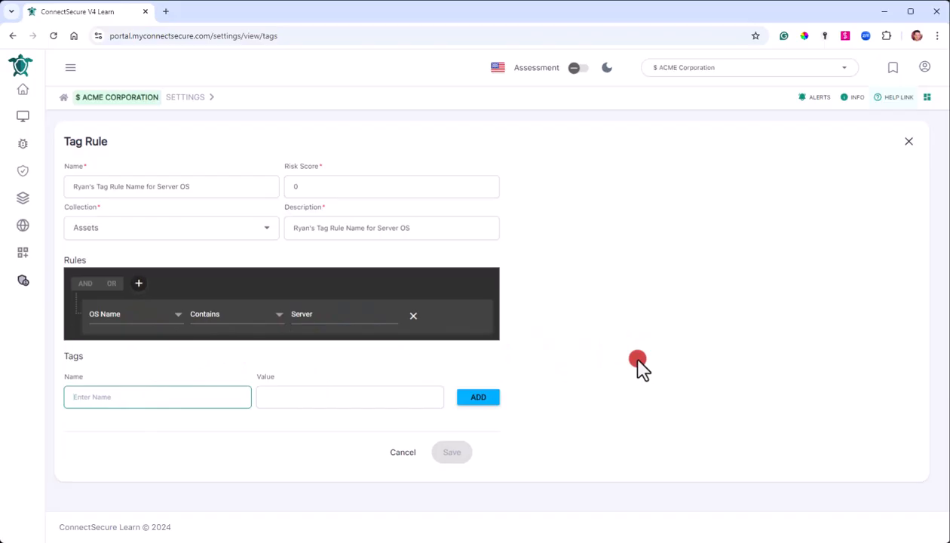
pyautogui.write('Asset Type')
pyautogui.press('Tab')
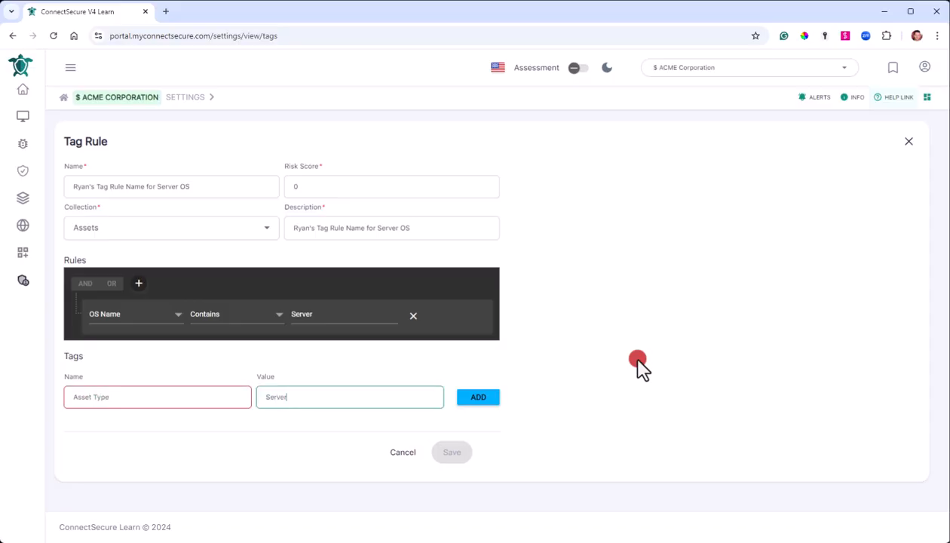
pyautogui.click(202, 396)
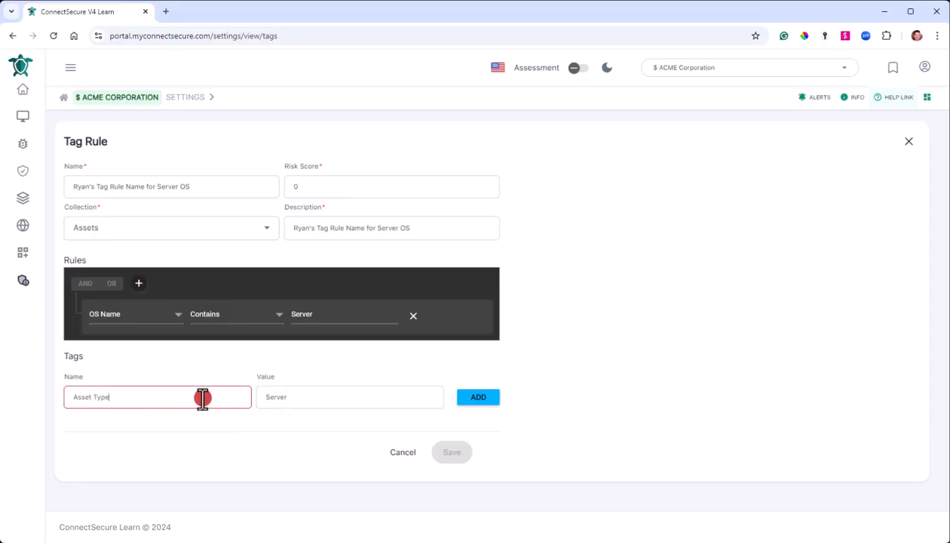
pyautogui.click(487, 399)
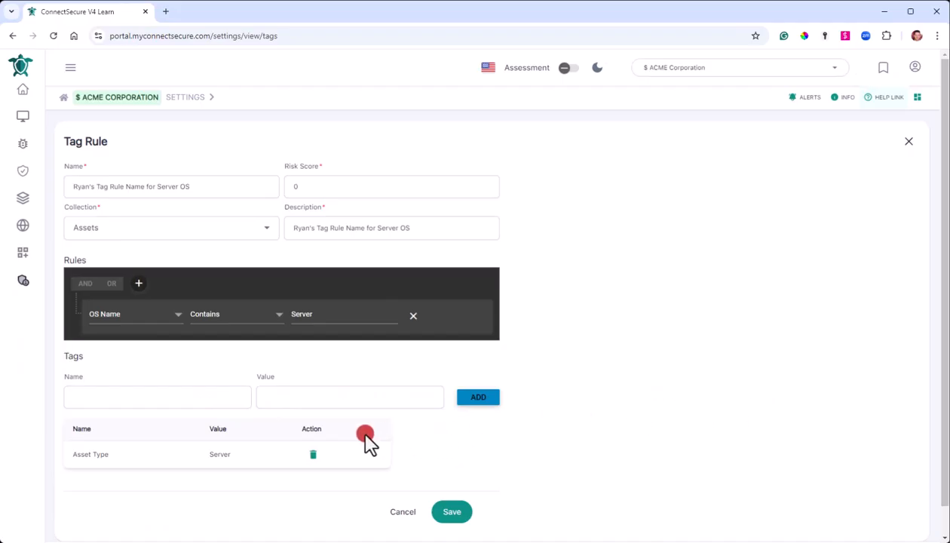
pyautogui.click(187, 400)
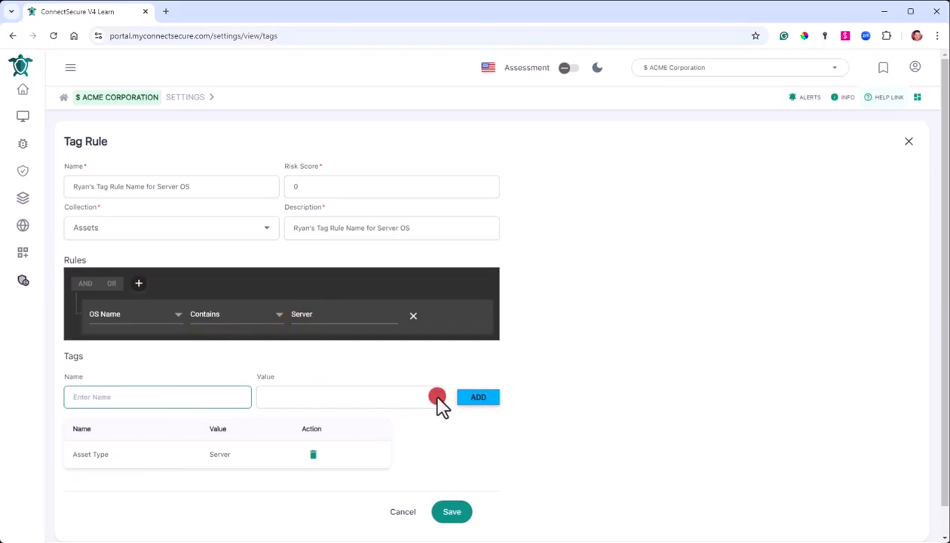
# Add a second tag with the name "Patch Status" and the value "Do Not Patch", and save the tag rule.
pyautogui.write('Patch Status')
pyautogui.press('Tab')
pyautogui.write('Do n')
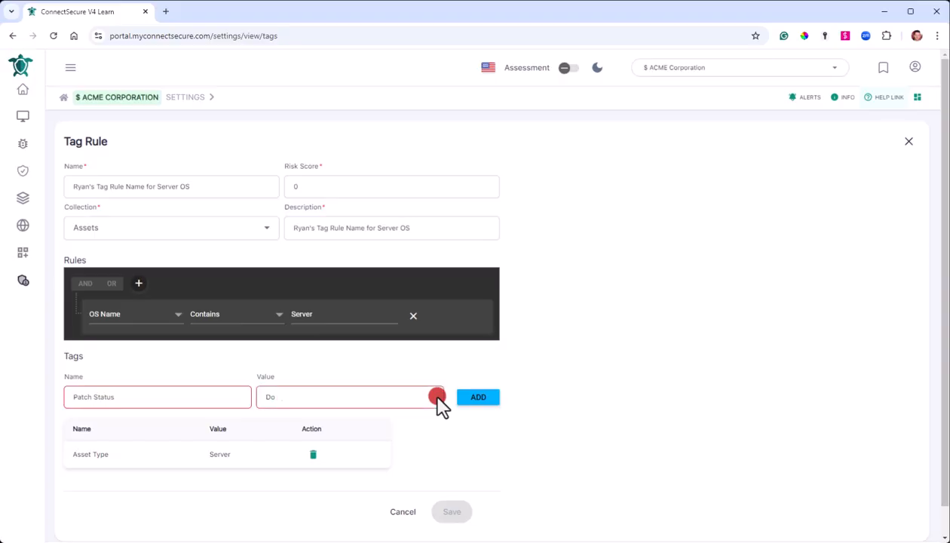
pyautogui.click(470, 397)
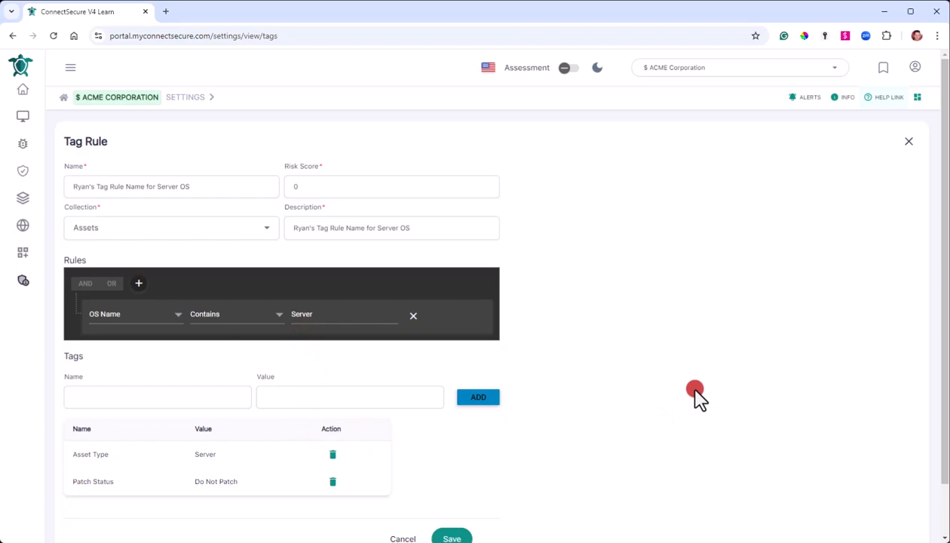
pyautogui.scroll(-2, 695, 398)
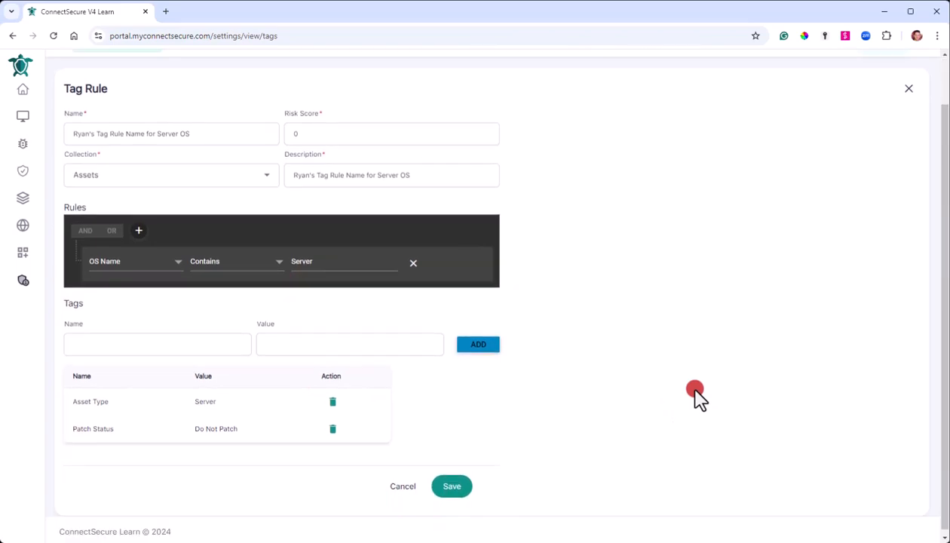
pyautogui.click(452, 483)
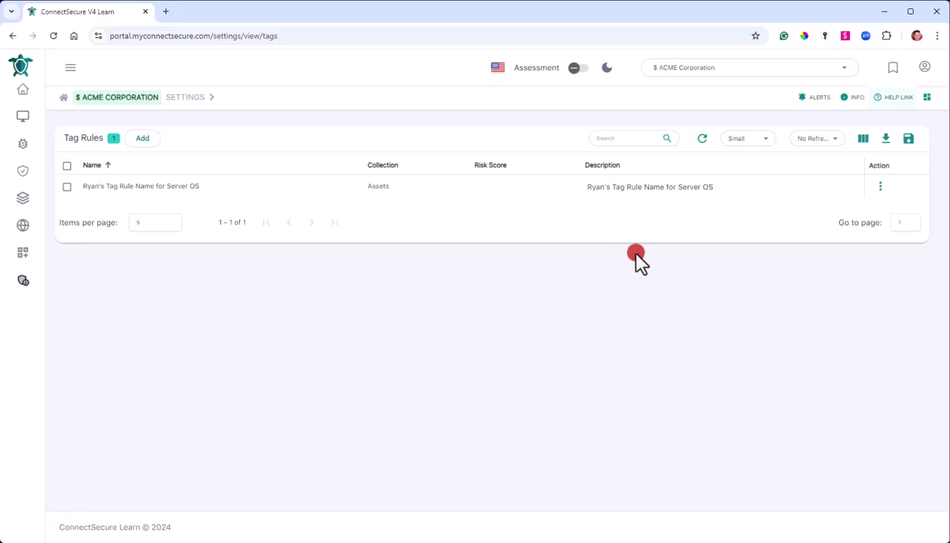
# Check which actions are available for the saved tag rule.
pyautogui.click(882, 188)
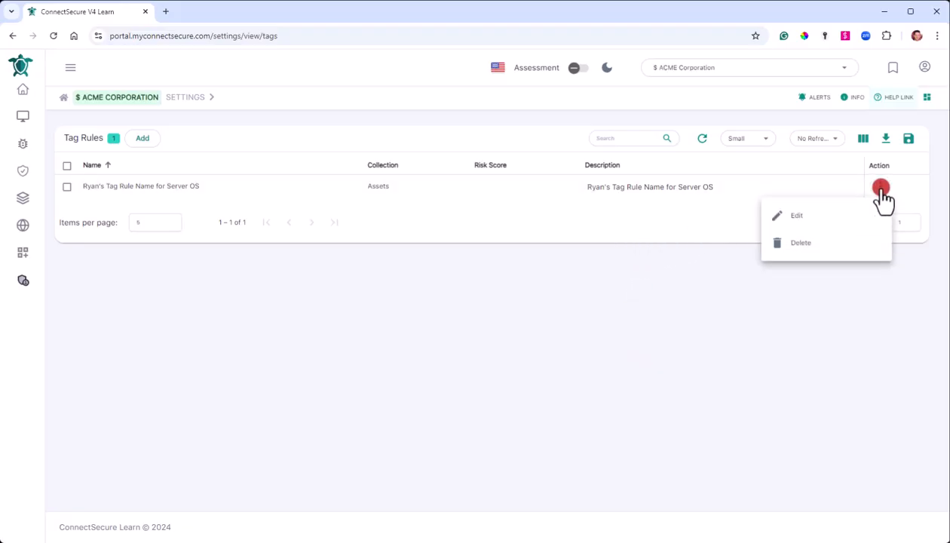
pyautogui.click(556, 385)
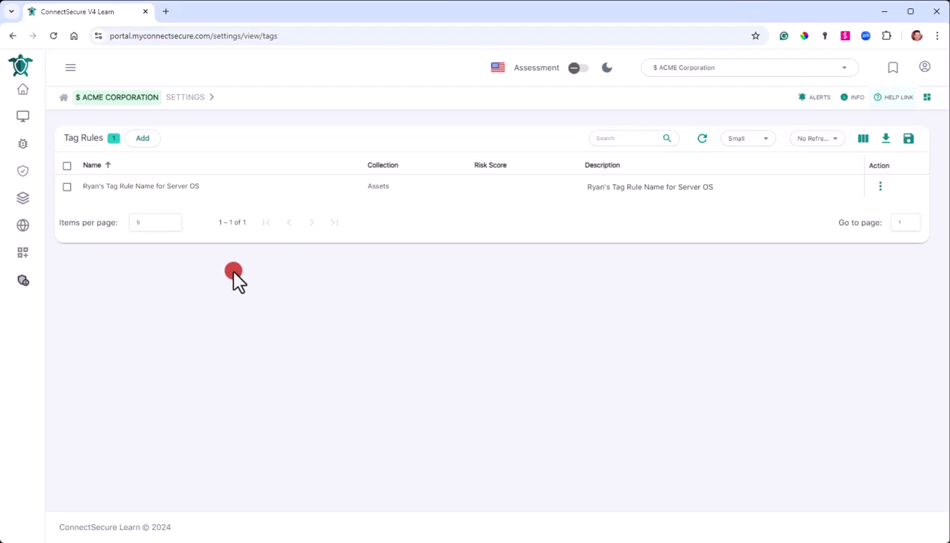
# Run a LightWeight Agent Scan on all agents on the first page of the company's lightweight agents list.
pyautogui.click(53, 94)
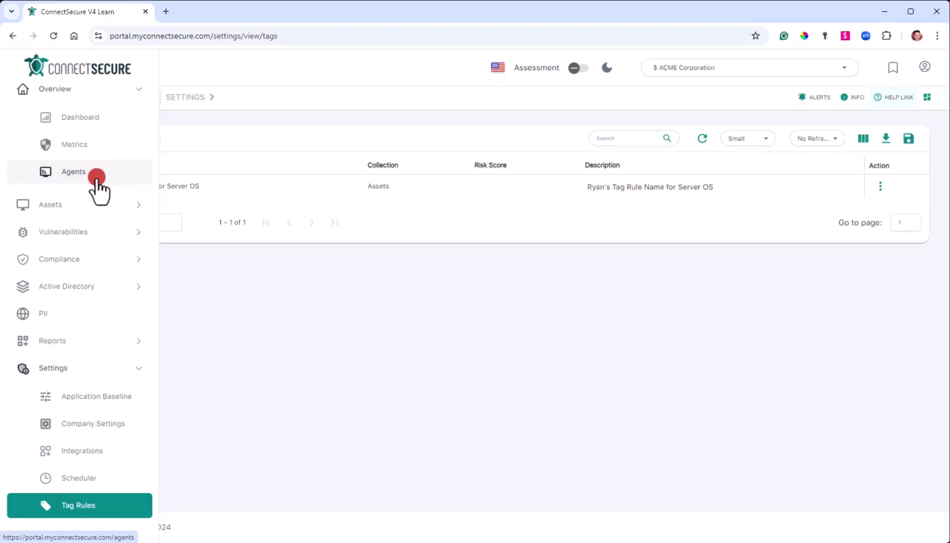
pyautogui.click(85, 185)
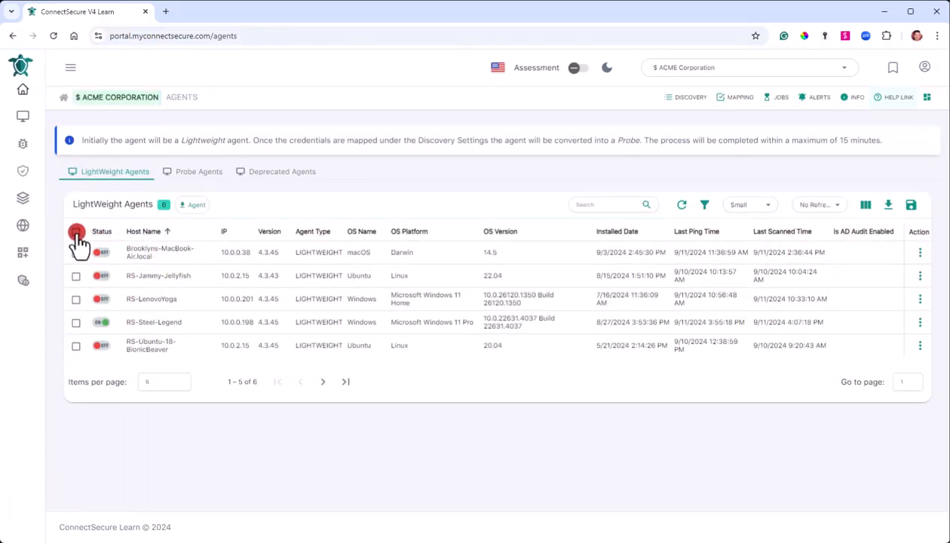
pyautogui.click(76, 232)
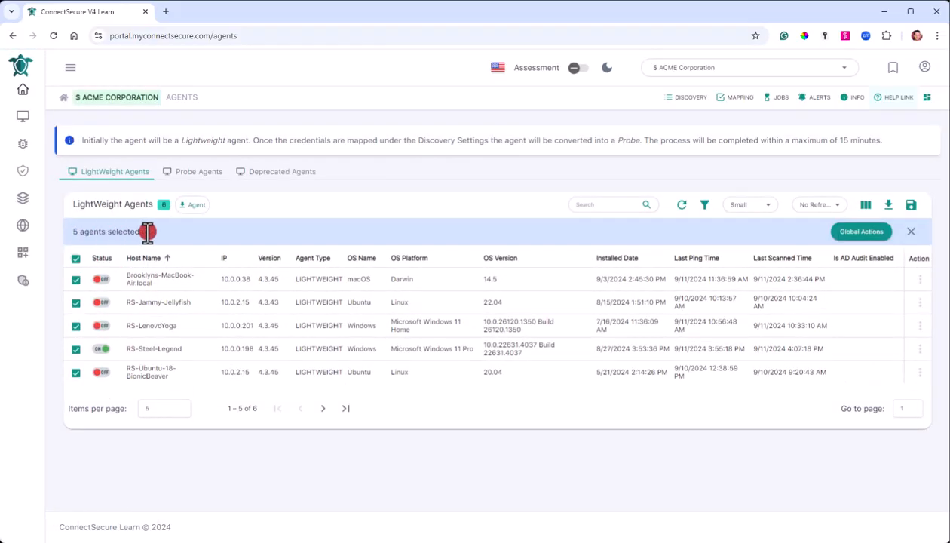
pyautogui.click(864, 233)
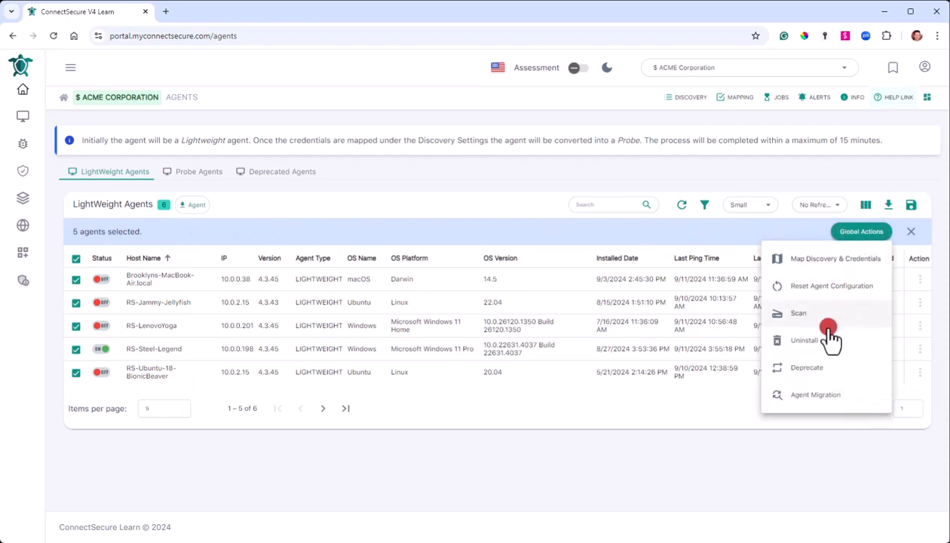
pyautogui.click(803, 316)
pyautogui.click(494, 260)
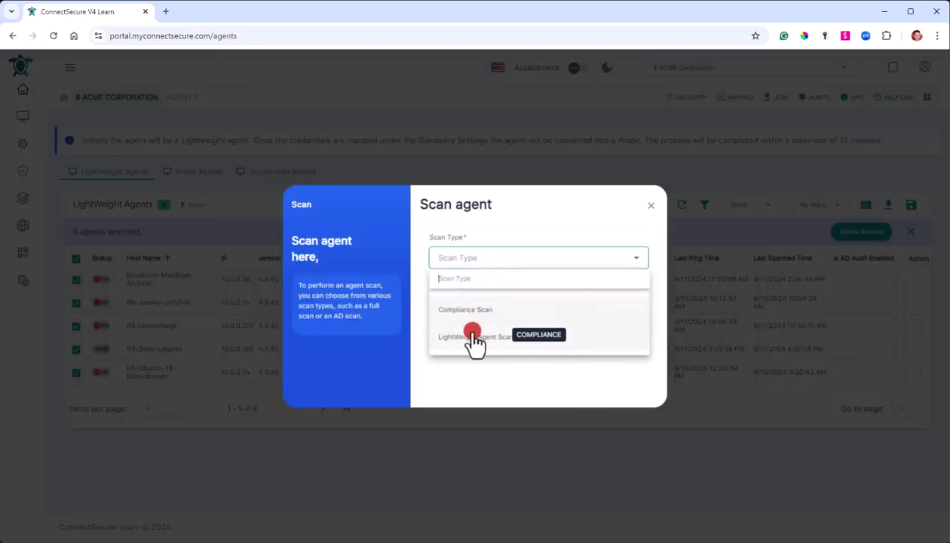
pyautogui.click(475, 336)
pyautogui.click(571, 316)
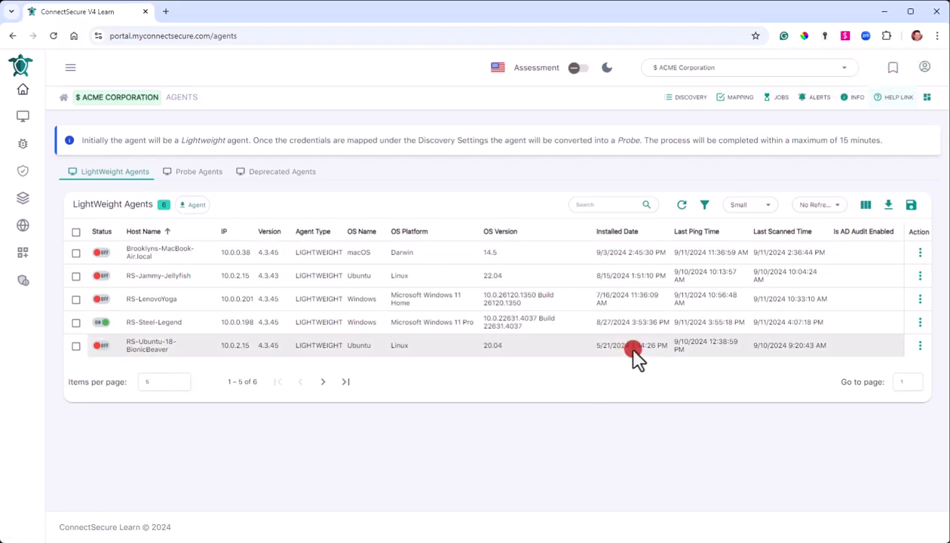
# List all of the company's assets and add the OS Name column to the table.
pyautogui.moveTo(23, 100)
pyautogui.click(89, 208)
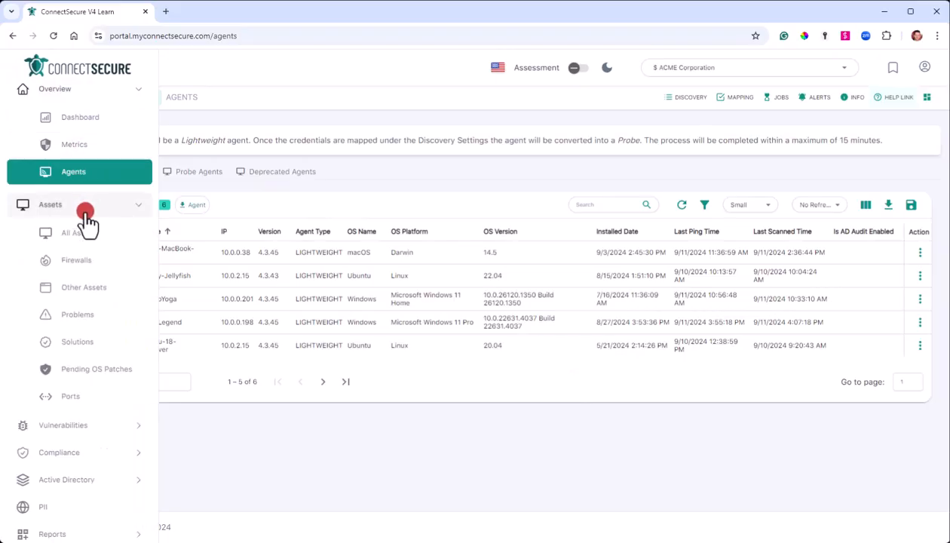
pyautogui.click(100, 234)
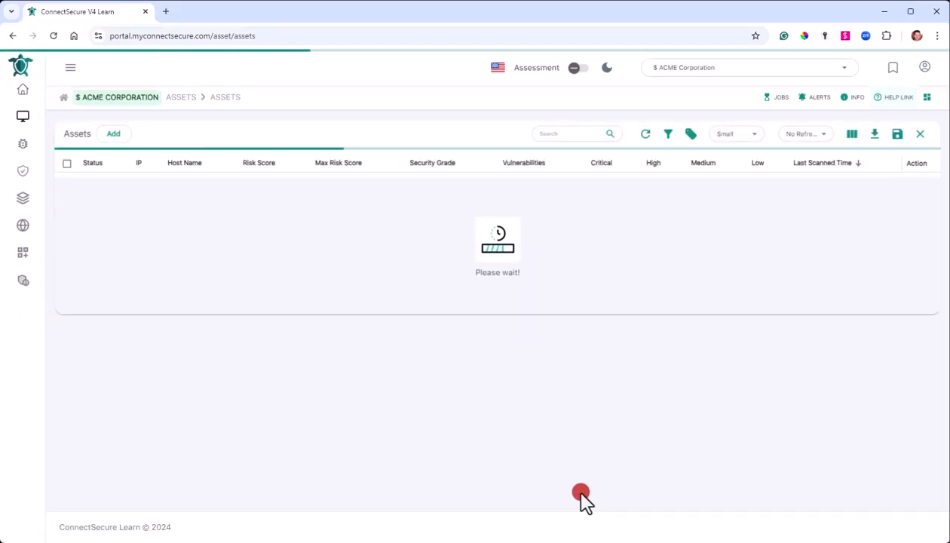
pyautogui.click(852, 133)
pyautogui.click(741, 184)
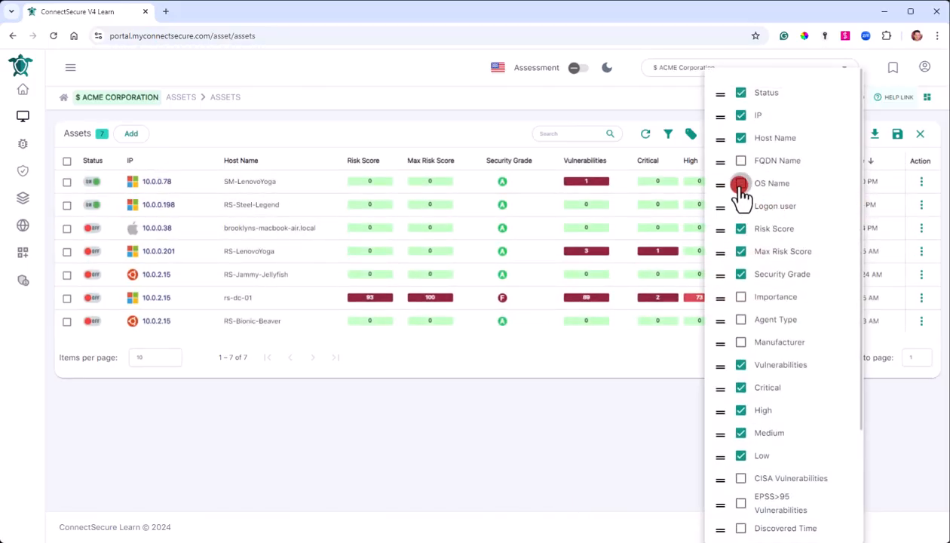
pyautogui.click(477, 405)
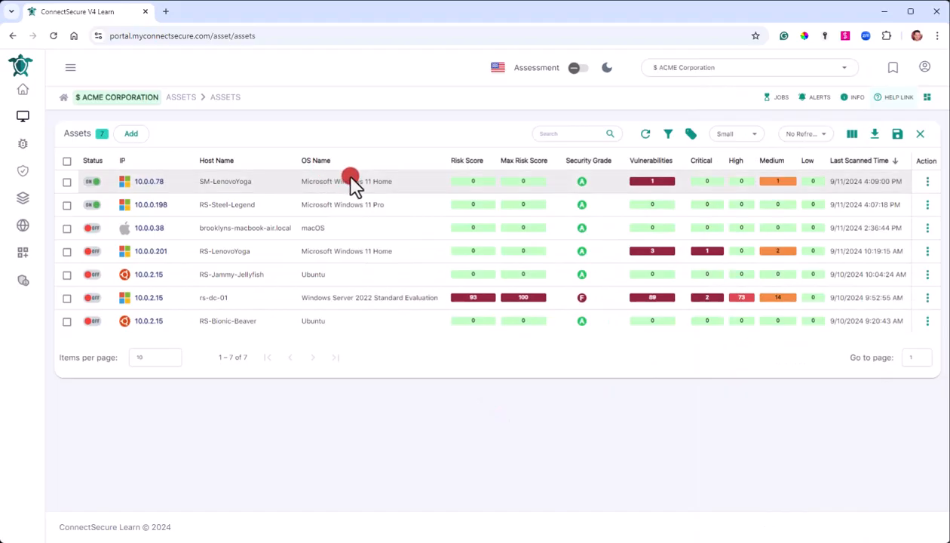
# Examine the auto tags and manual tags of the Windows Server asset rs-dc-01, and close its details.
pyautogui.doubleClick(342, 298)
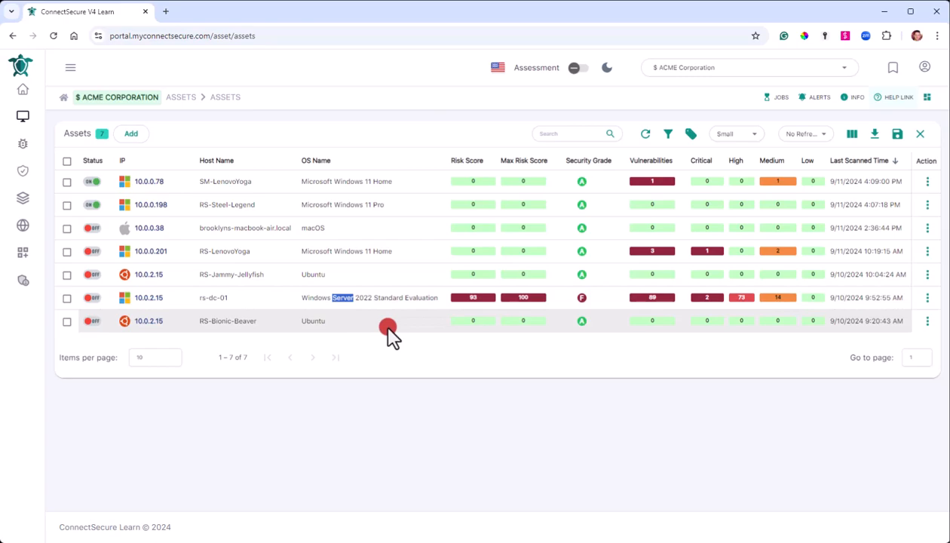
pyautogui.click(143, 299)
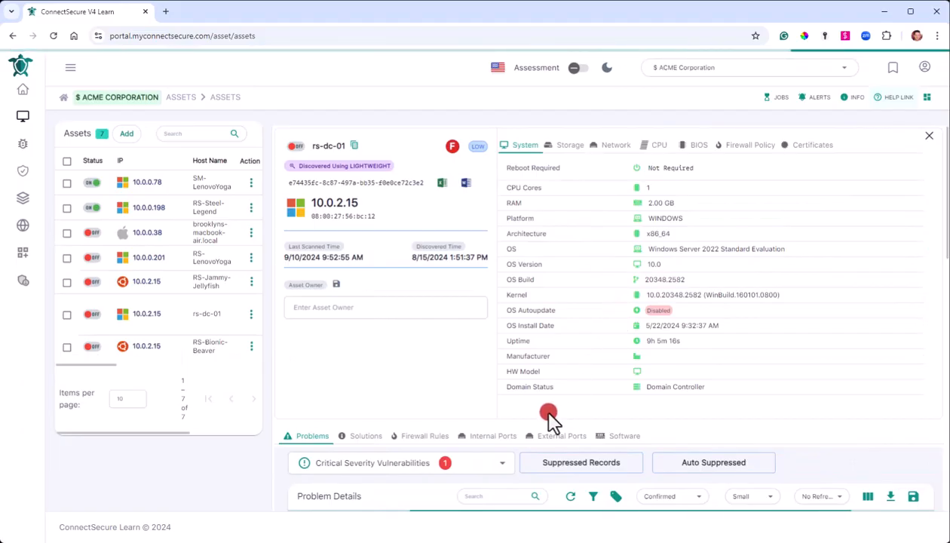
pyautogui.scroll(-10, 528, 384)
pyautogui.click(492, 311)
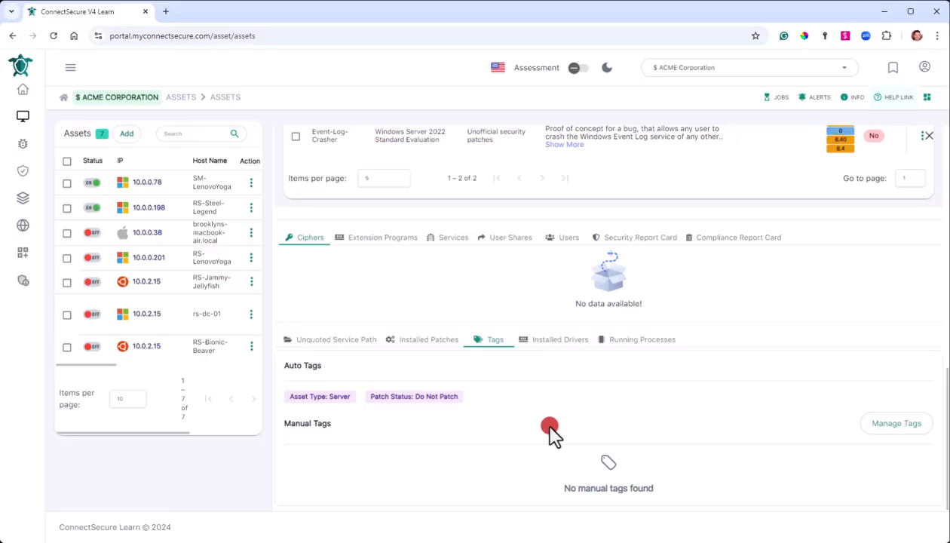
pyautogui.moveTo(284, 366); pyautogui.dragTo(307, 370)
pyautogui.click(357, 480)
pyautogui.scroll(5, 486, 311)
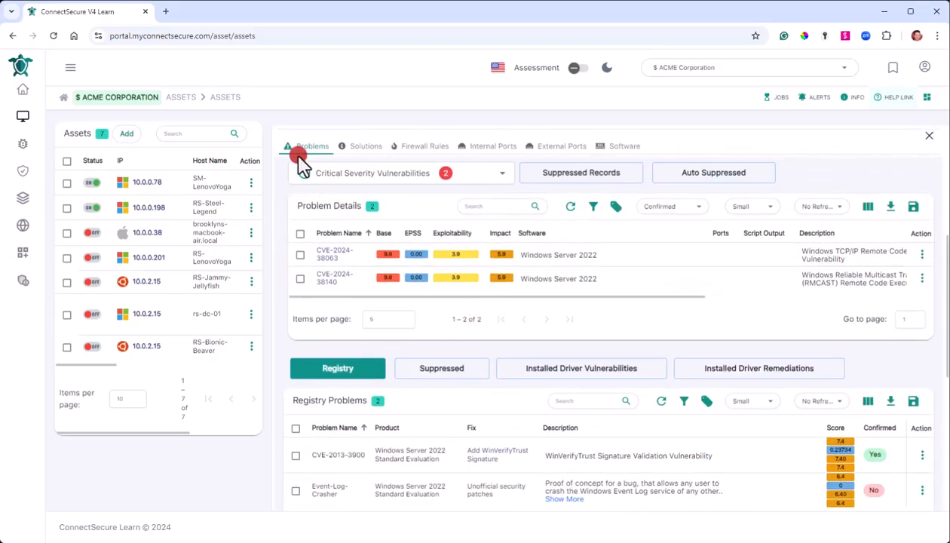
pyautogui.click(925, 139)
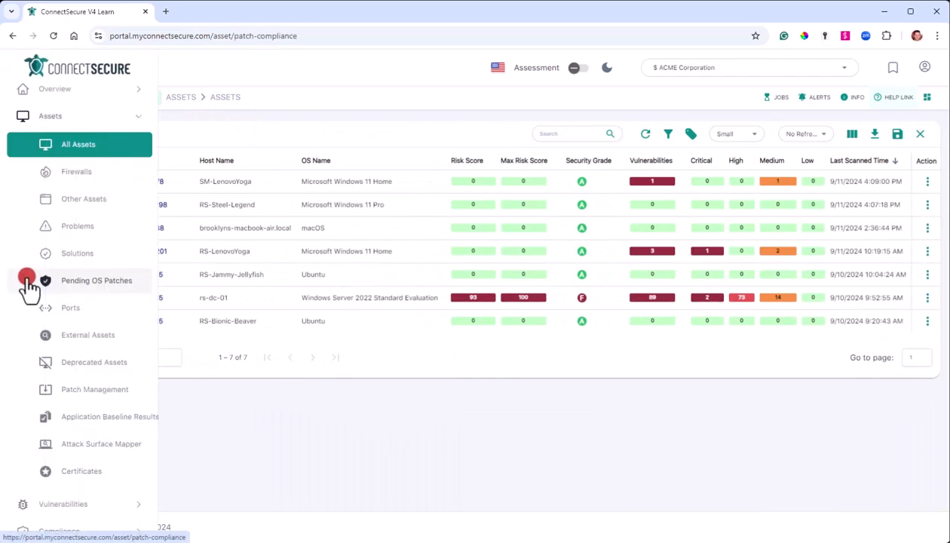
# Return to the company's tag rules list in the settings.
pyautogui.click(29, 280)
pyautogui.scroll(-2, 105, 426)
pyautogui.click(75, 524)
pyautogui.scroll(-2, 102, 490)
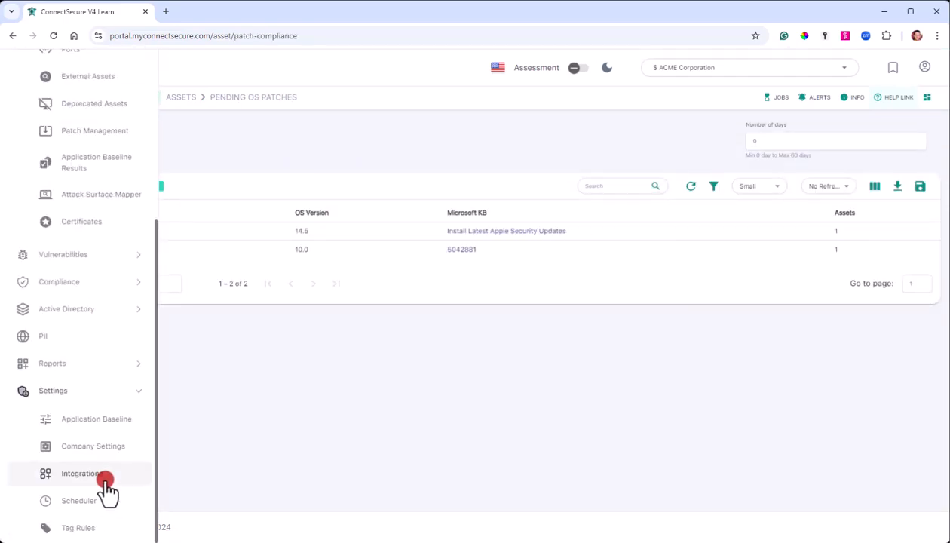
pyautogui.click(91, 528)
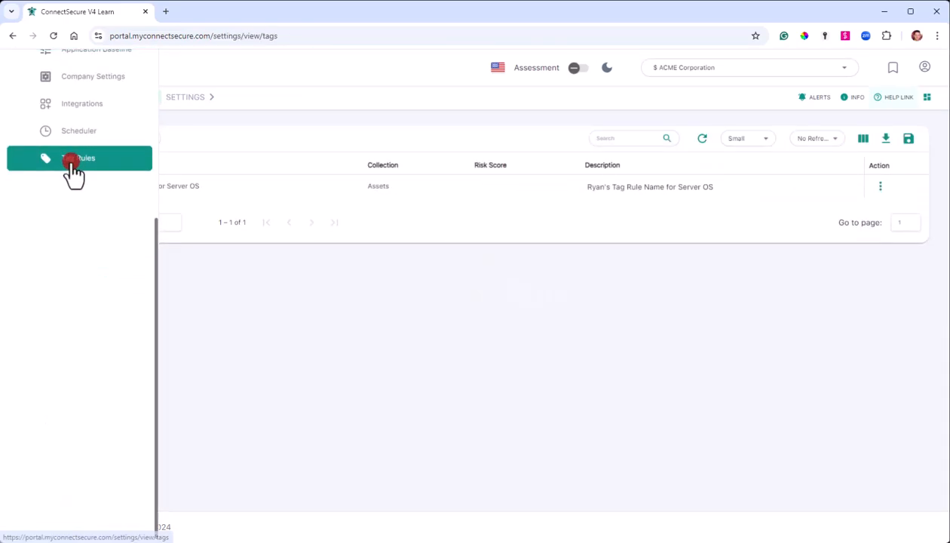
# Open the Tag Rules help article in Confluence and review its overview and field descriptions.
pyautogui.click(904, 106)
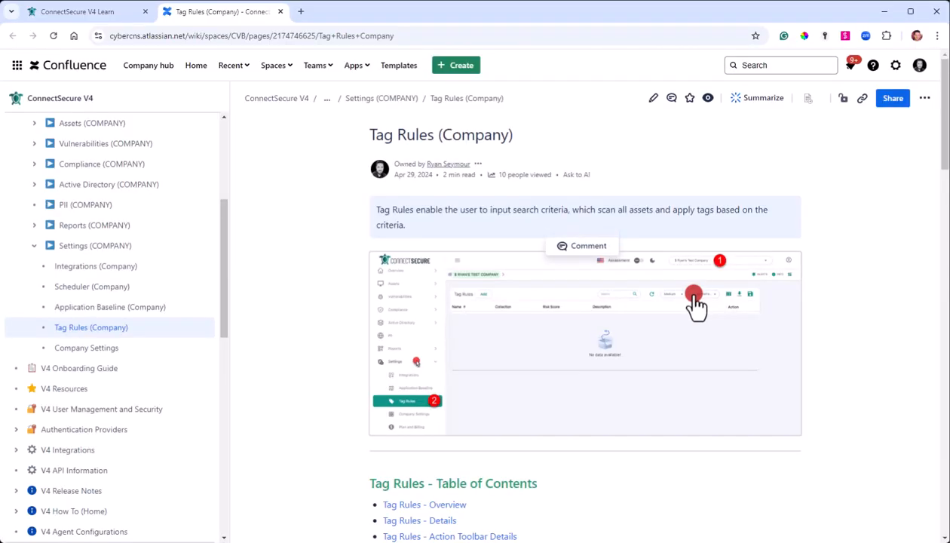
pyautogui.scroll(-4, 854, 304)
pyautogui.scroll(-5, 855, 303)
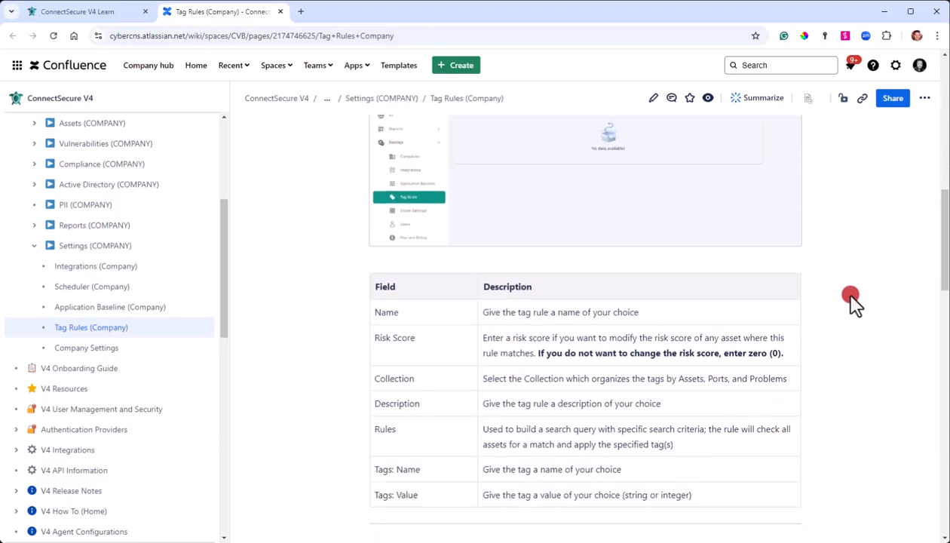
pyautogui.scroll(-2, 854, 303)
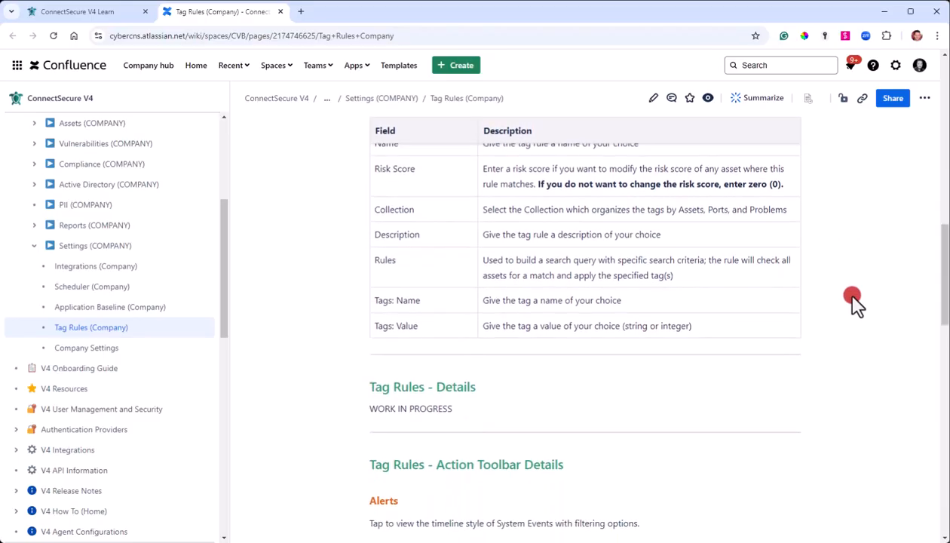
pyautogui.scroll(4, 854, 303)
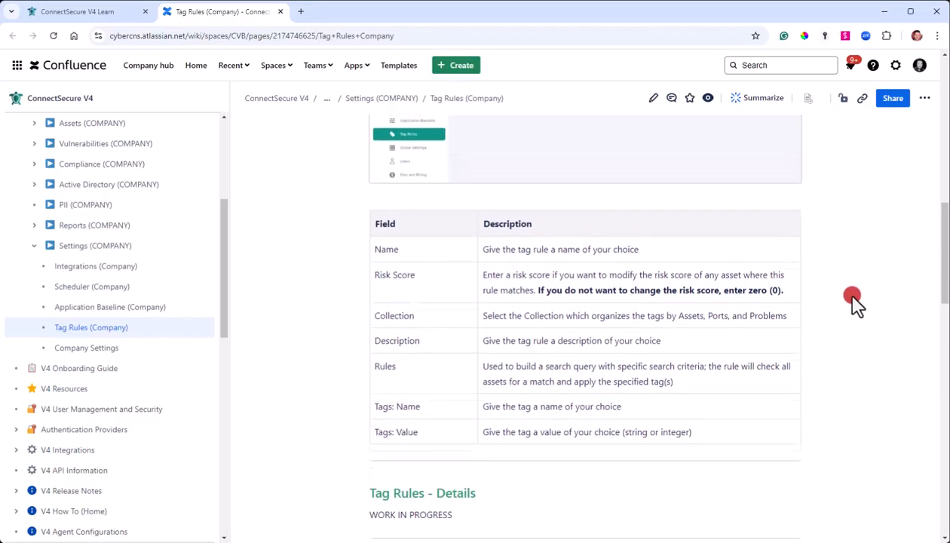
pyautogui.scroll(5, 855, 303)
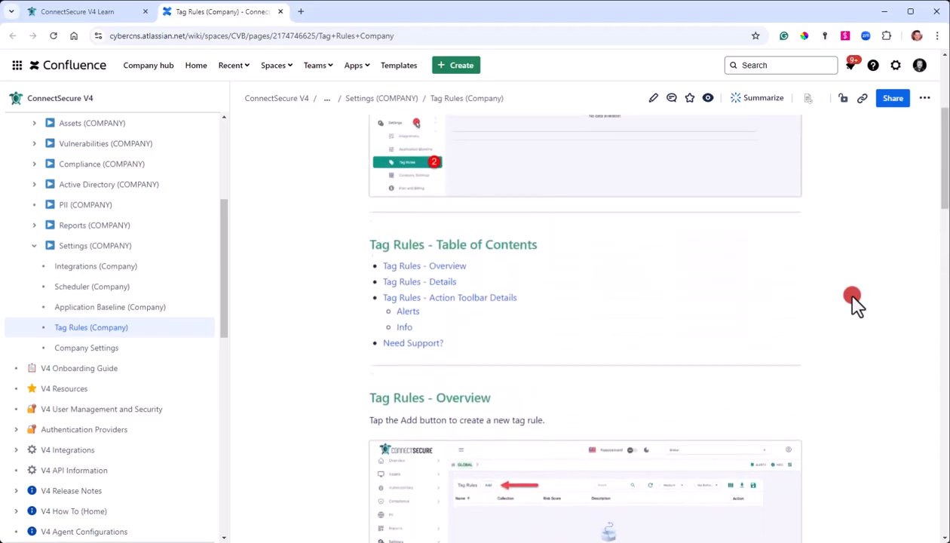
pyautogui.scroll(1, 854, 304)
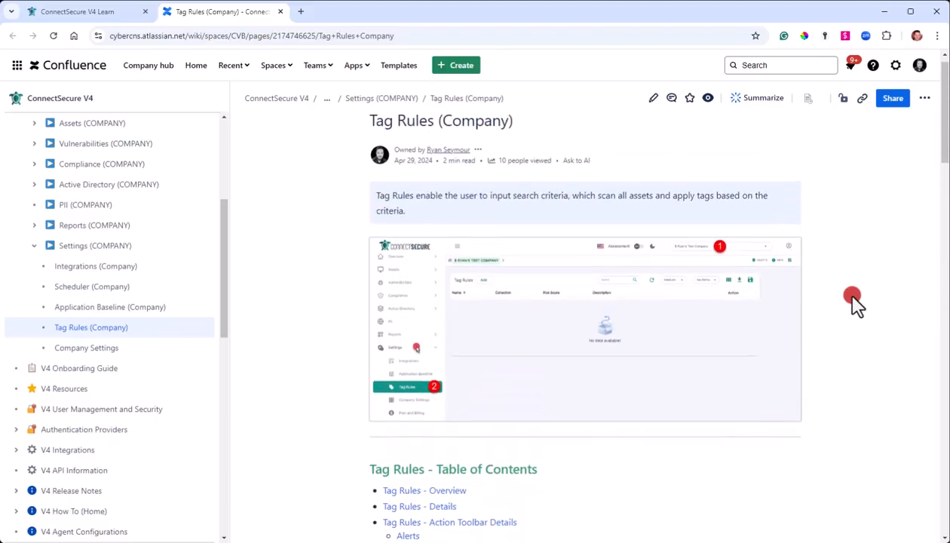